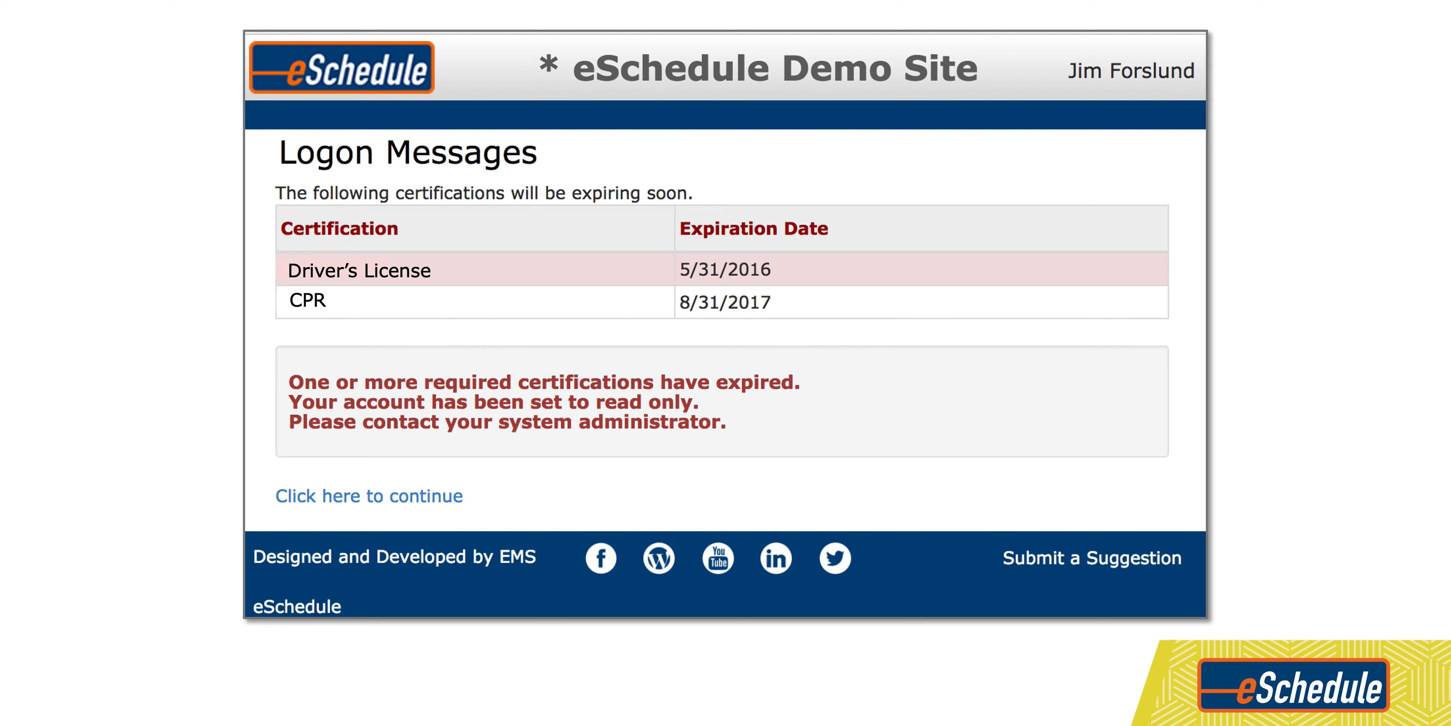
# Step: Switch to the eSchedule demo site and open the certification maintenance list
pyautogui.press('super+Tab')
pyautogui.press('super+Tab')
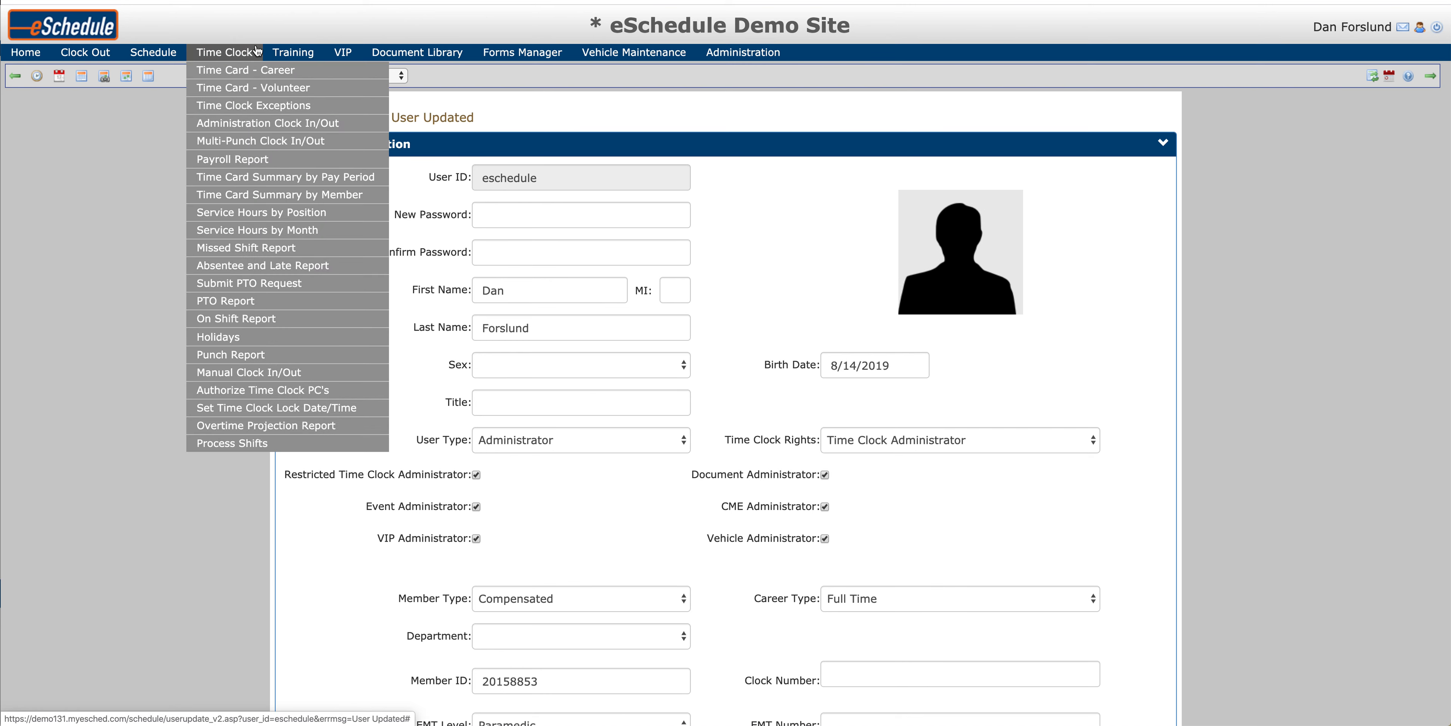
pyautogui.moveTo(276, 52)
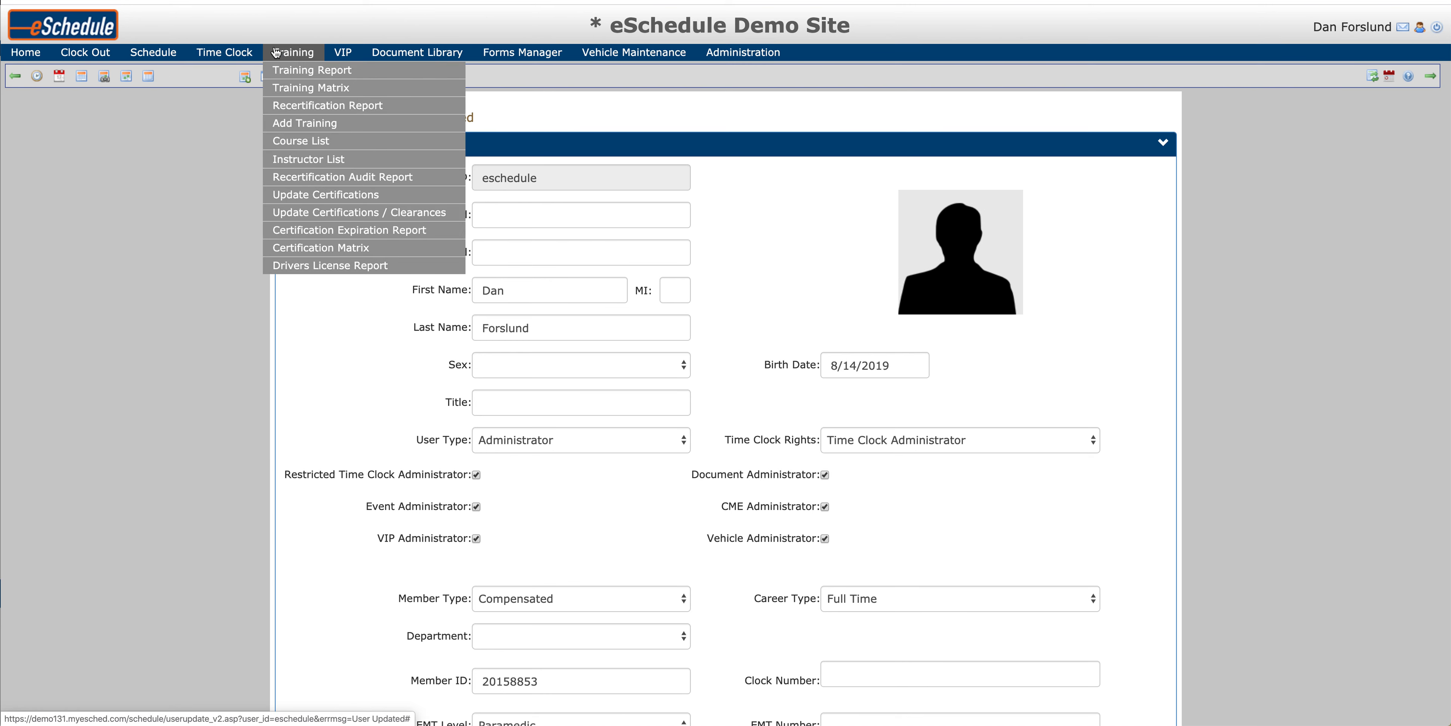
pyautogui.click(313, 199)
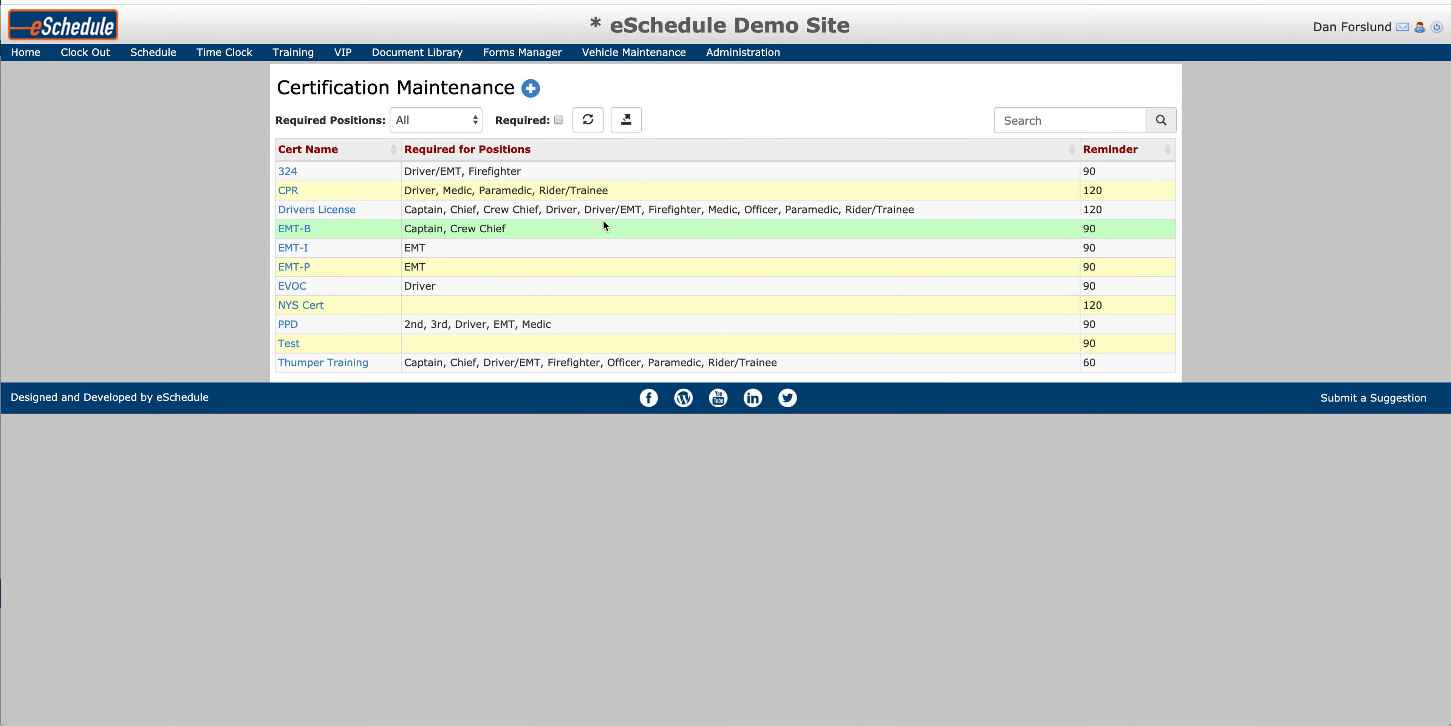
# Step: Open the Drivers License certification and review its reminder and required positions
pyautogui.click(329, 209)
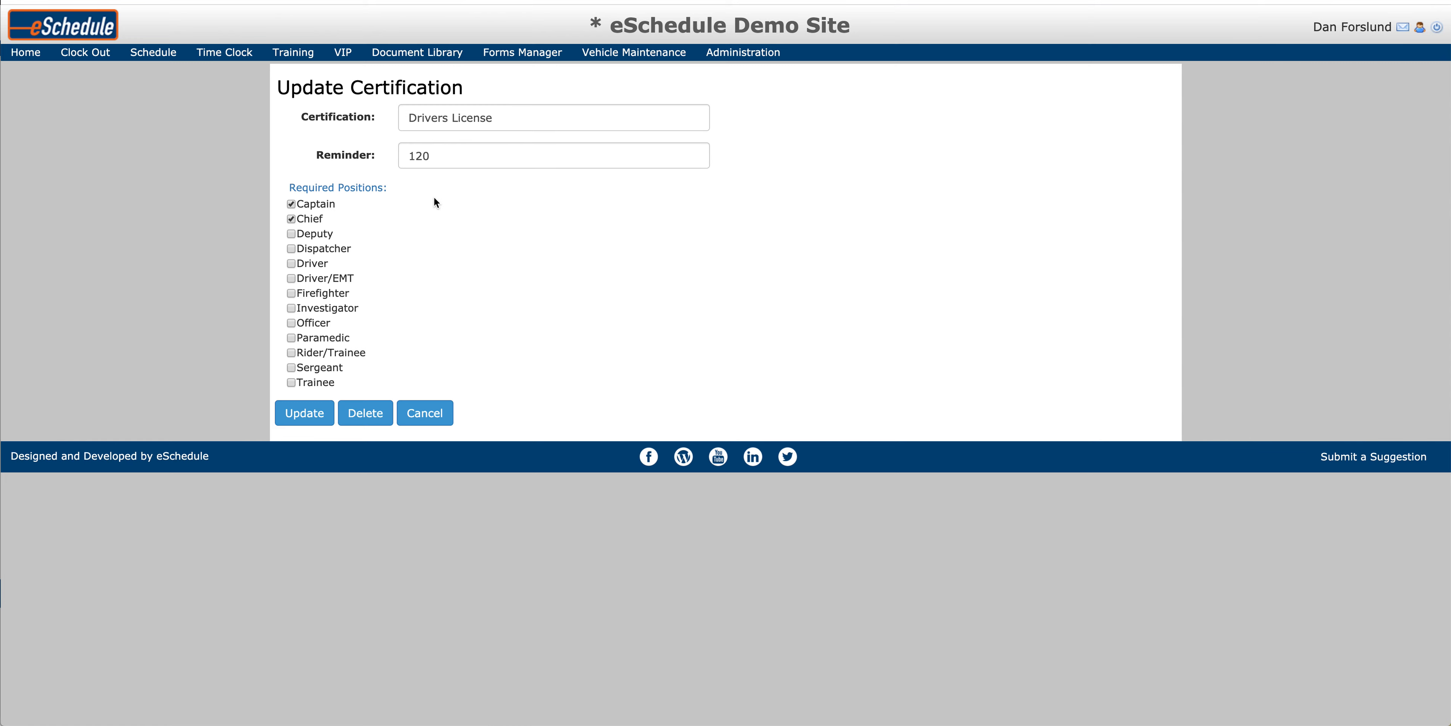
pyautogui.click(462, 159)
pyautogui.click(476, 268)
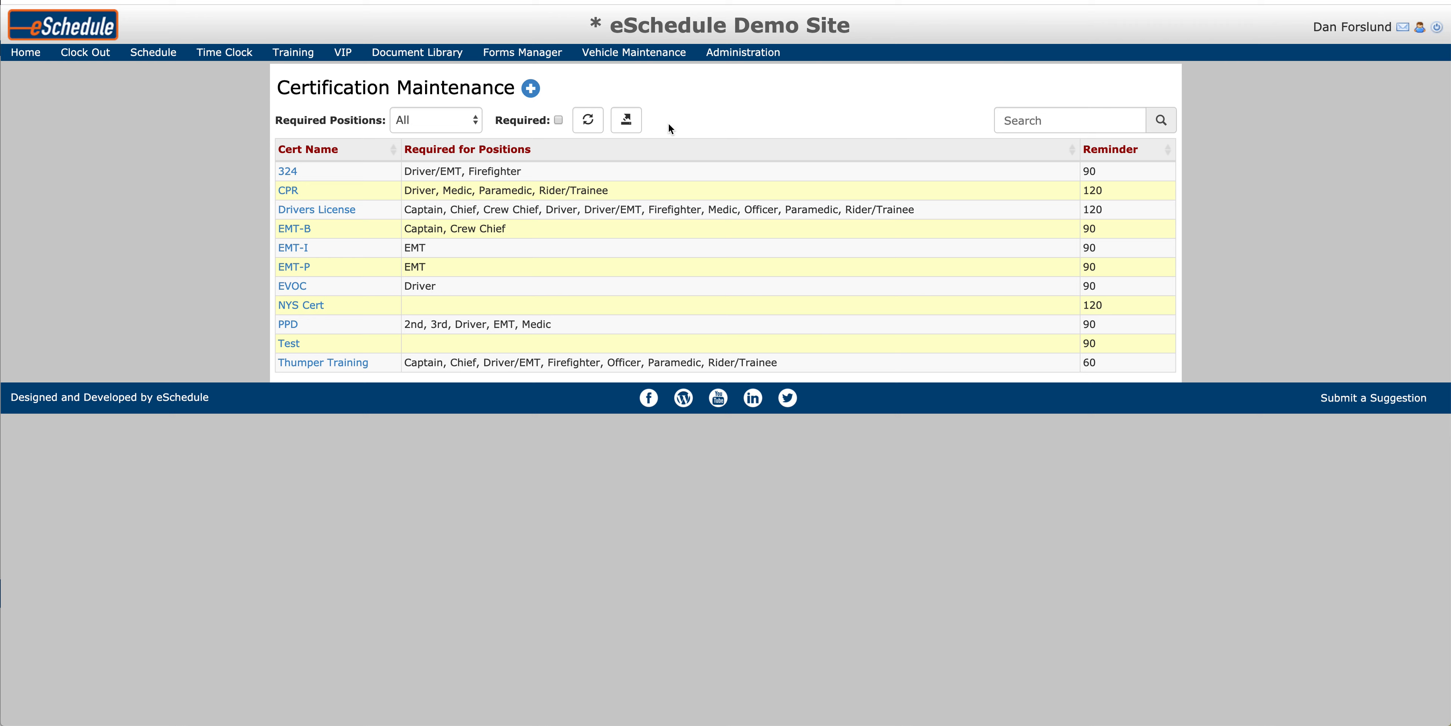
# Step: Filter the certification list to required certifications only, keeping all positions included
pyautogui.click(435, 117)
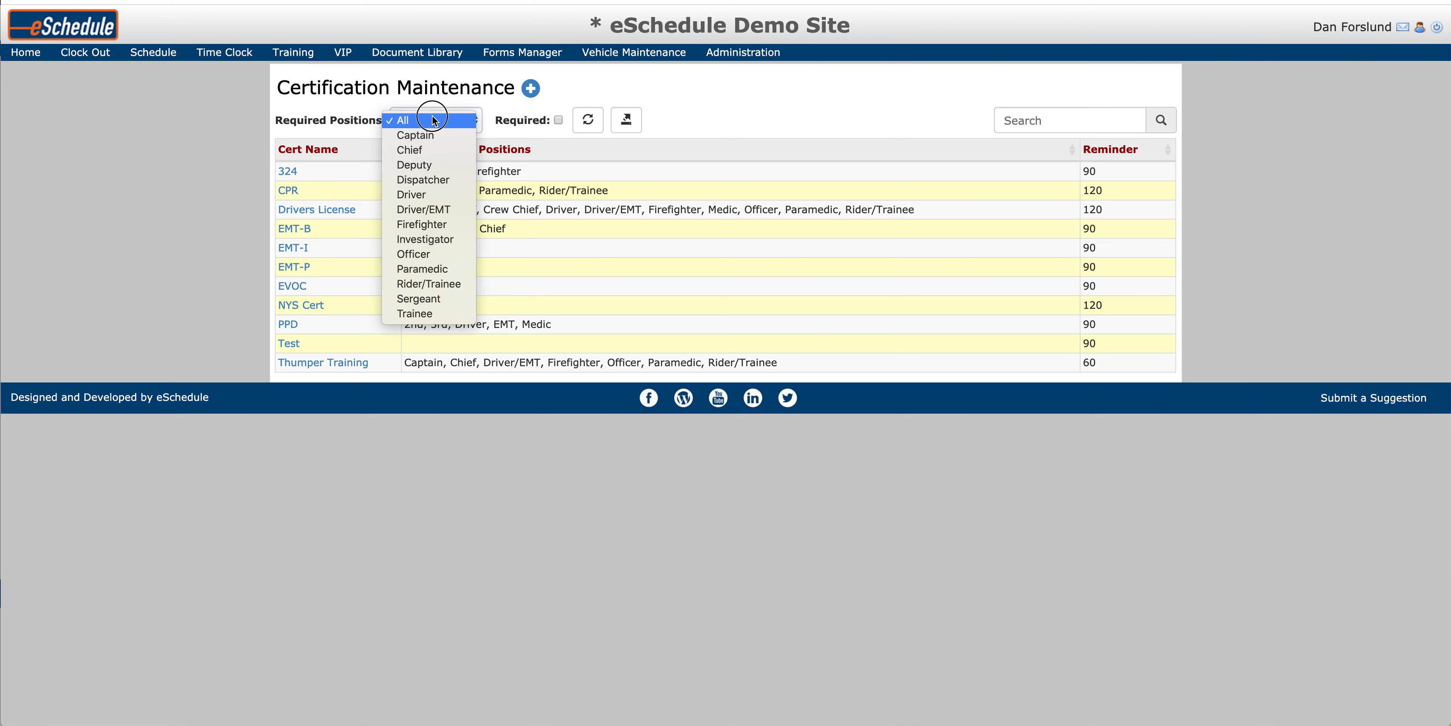
pyautogui.click(432, 119)
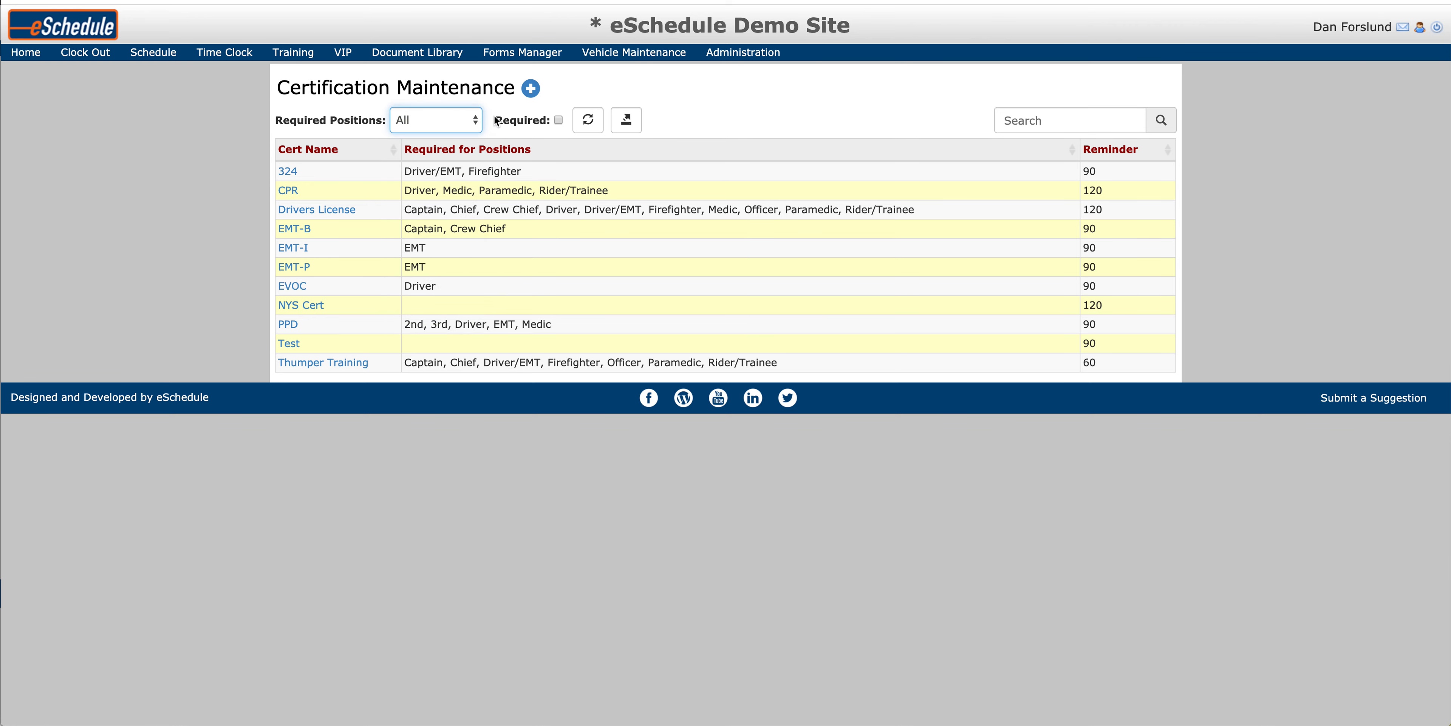
pyautogui.click(559, 119)
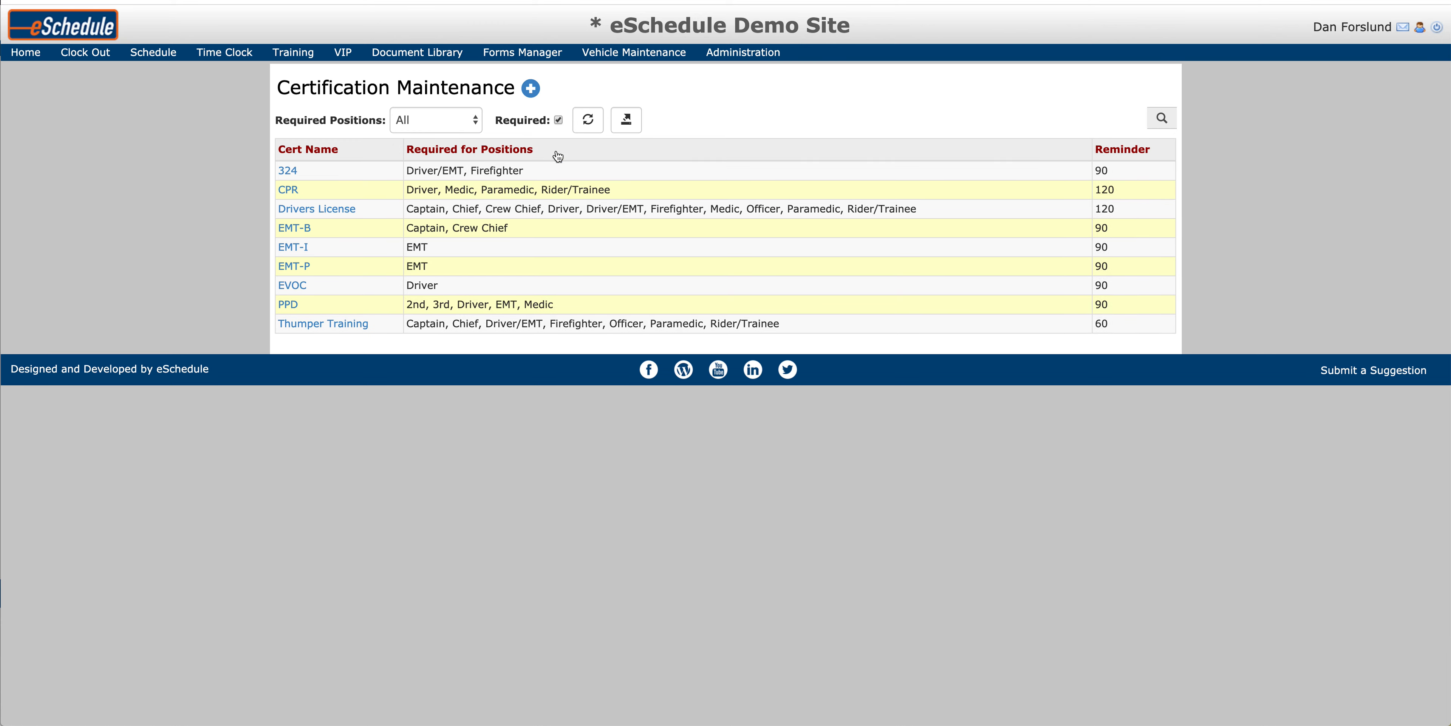
# Step: Start a new certification named AHA CPR and set its reminder to 60
pyautogui.click(531, 89)
pyautogui.click(452, 118)
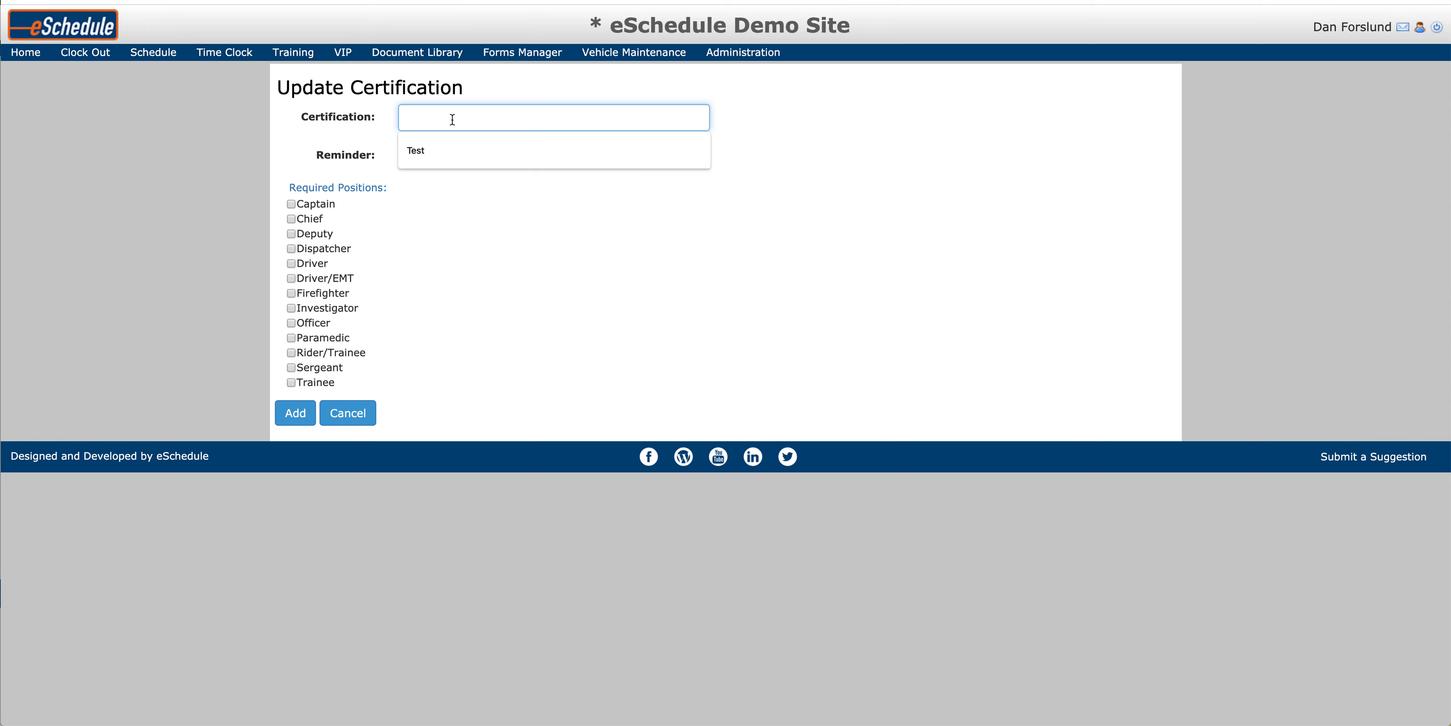
pyautogui.write('AHA CPR')
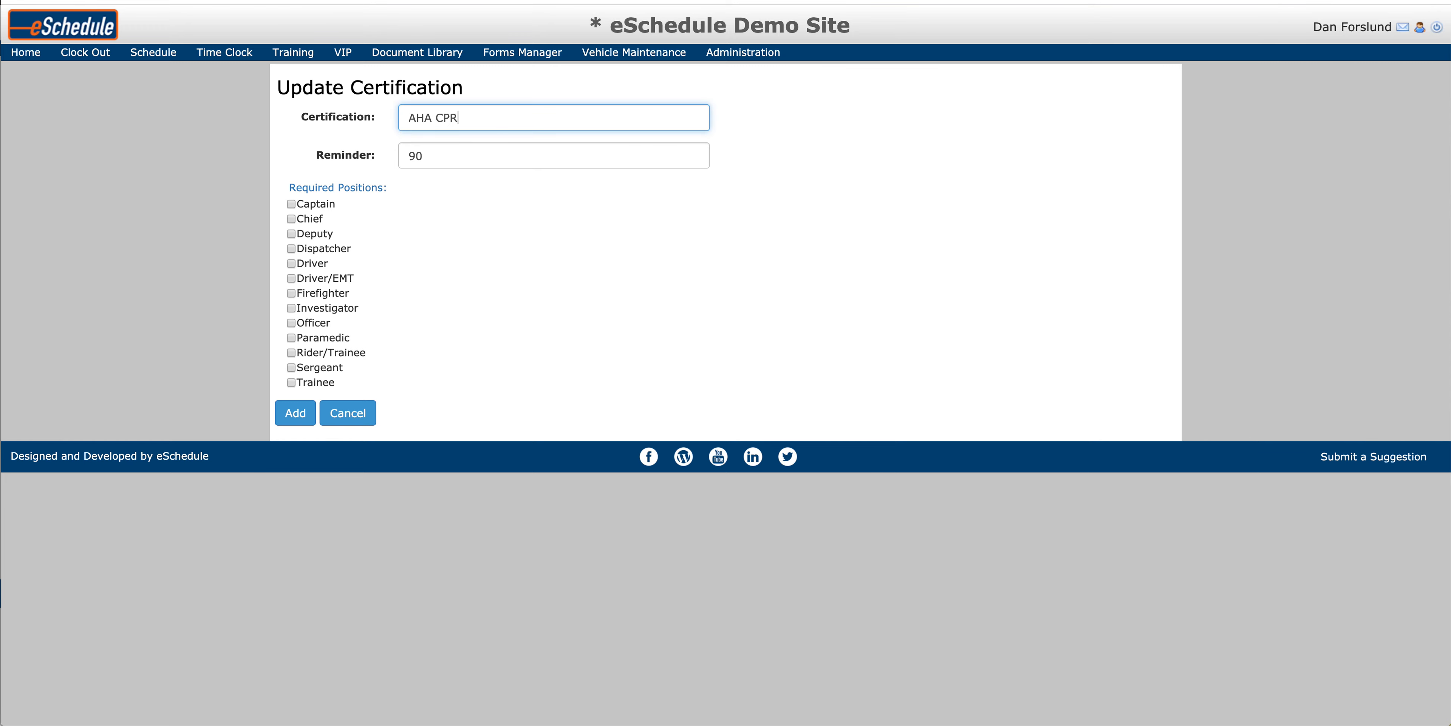
pyautogui.press('Tab')
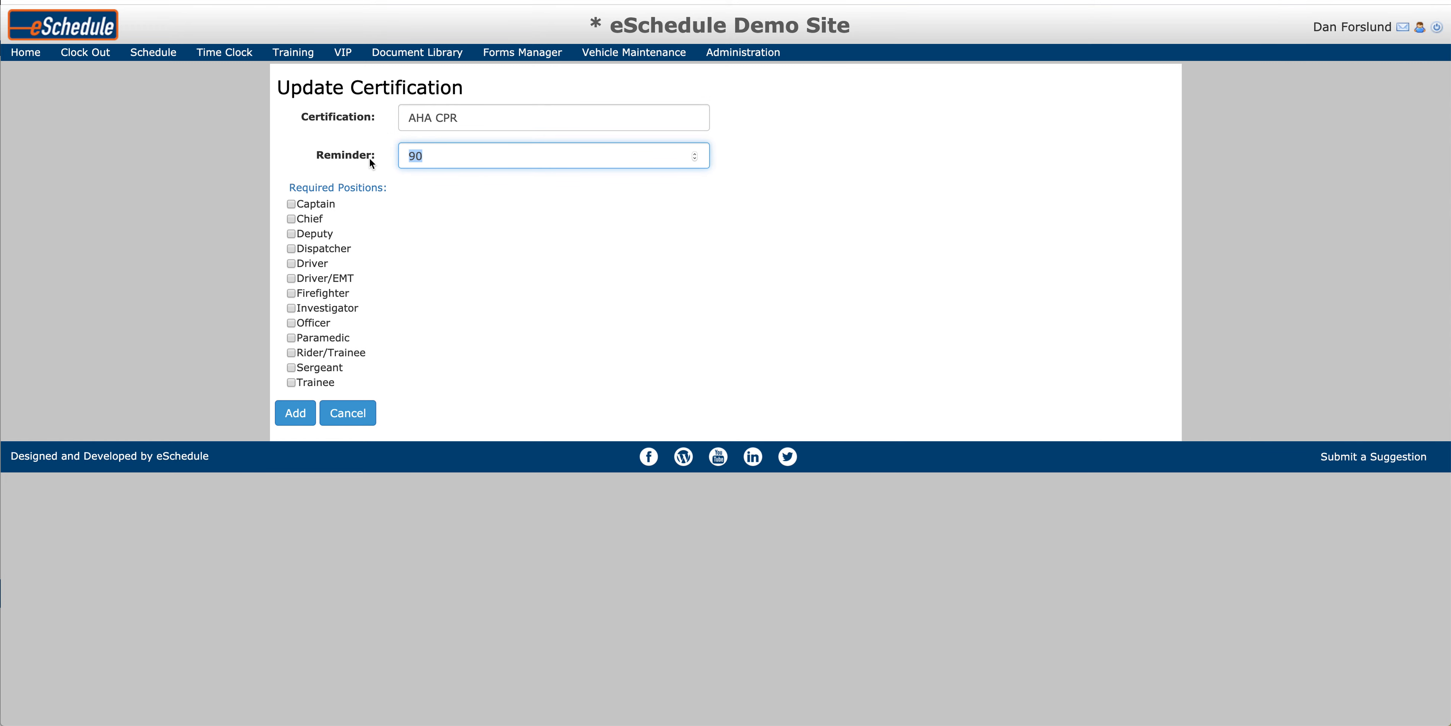
pyautogui.write('60')
# Step: Require the certification for Captain, Chief, Deputy, Dispatcher, Driver and Driver/EMT, and add it
pyautogui.click(291, 203)
pyautogui.click(291, 219)
pyautogui.click(291, 233)
pyautogui.click(291, 248)
pyautogui.click(290, 263)
pyautogui.click(291, 278)
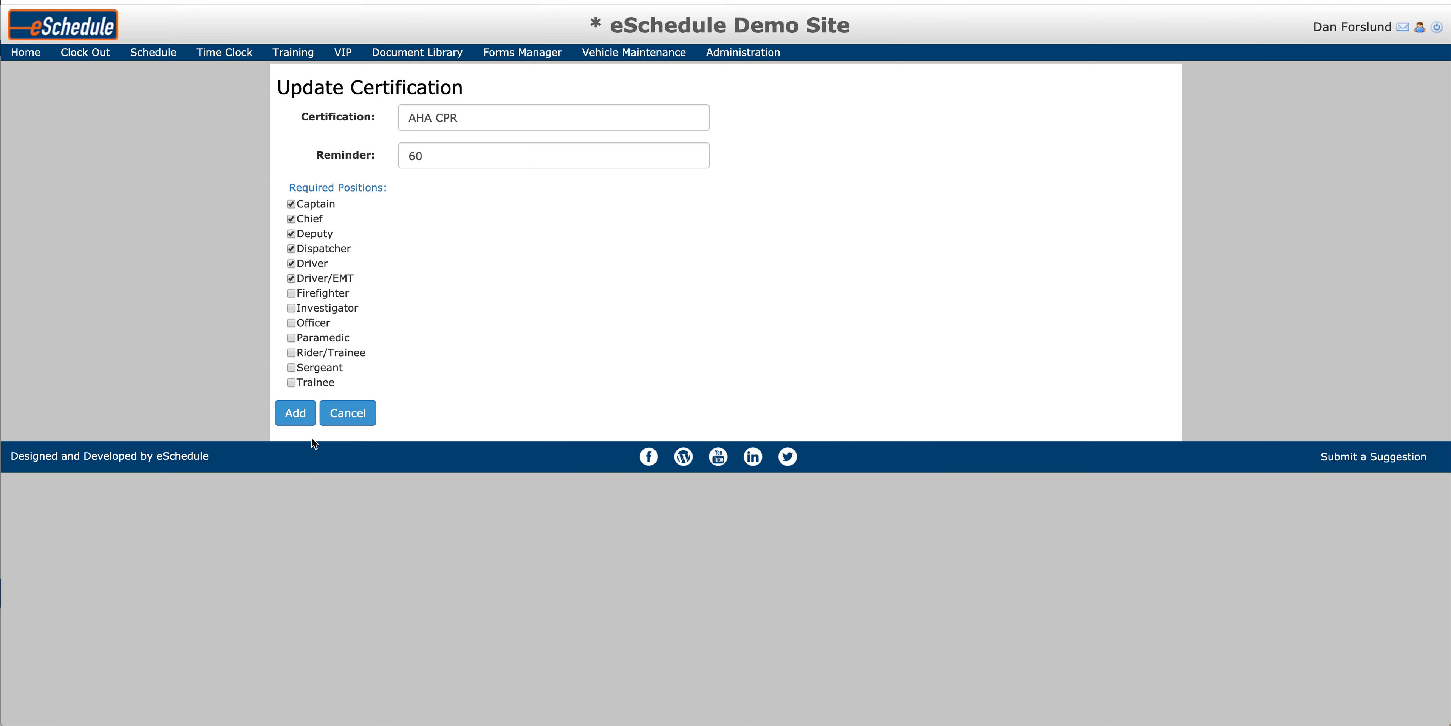
pyautogui.click(295, 413)
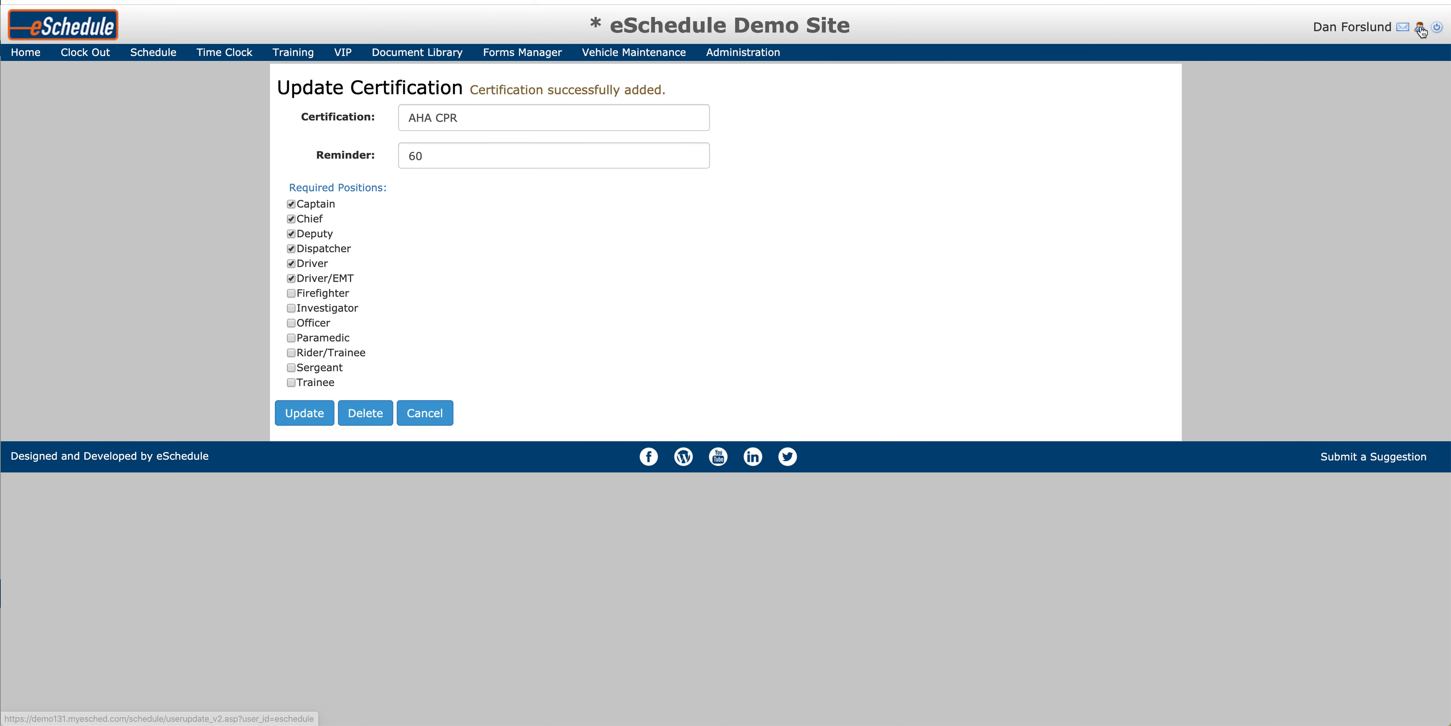
# Step: Open the signed-in user's profile at its Certifications section
pyautogui.click(1420, 28)
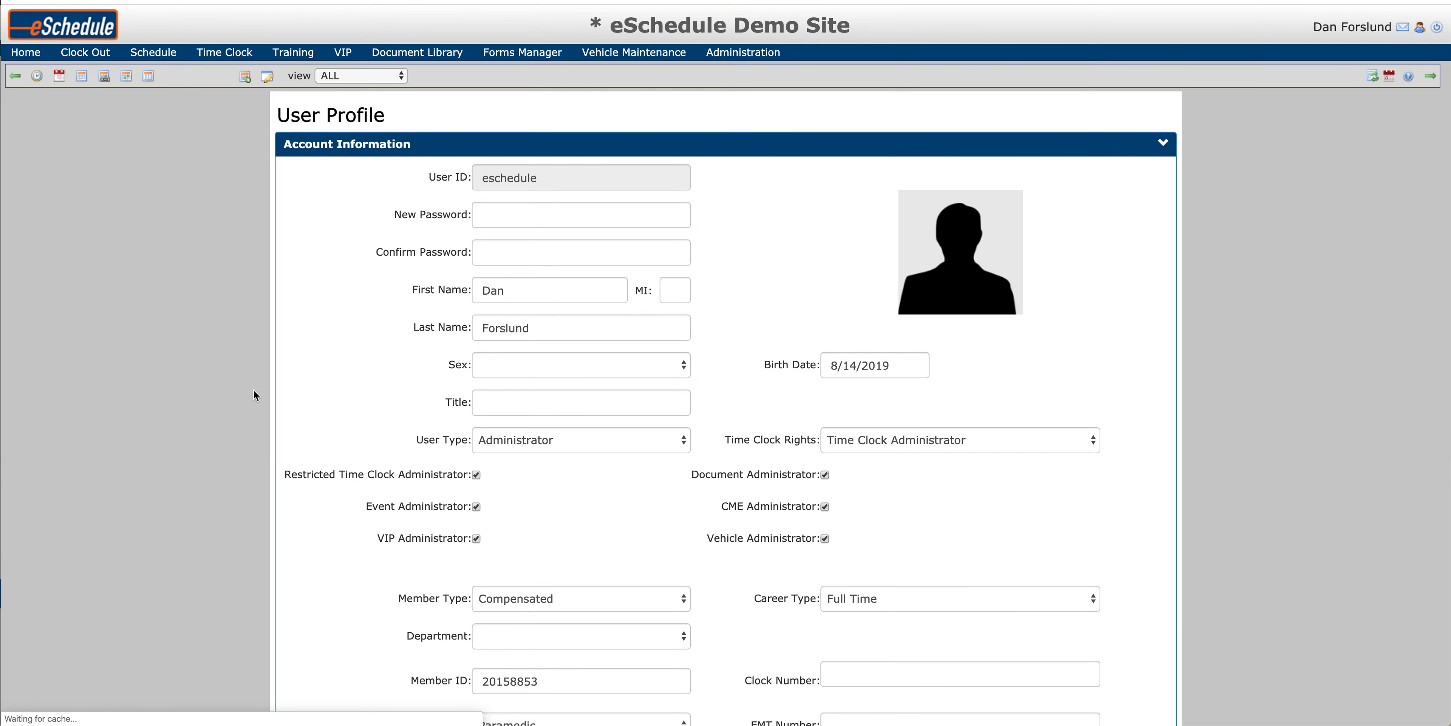
pyautogui.scroll(-10, 254, 395)
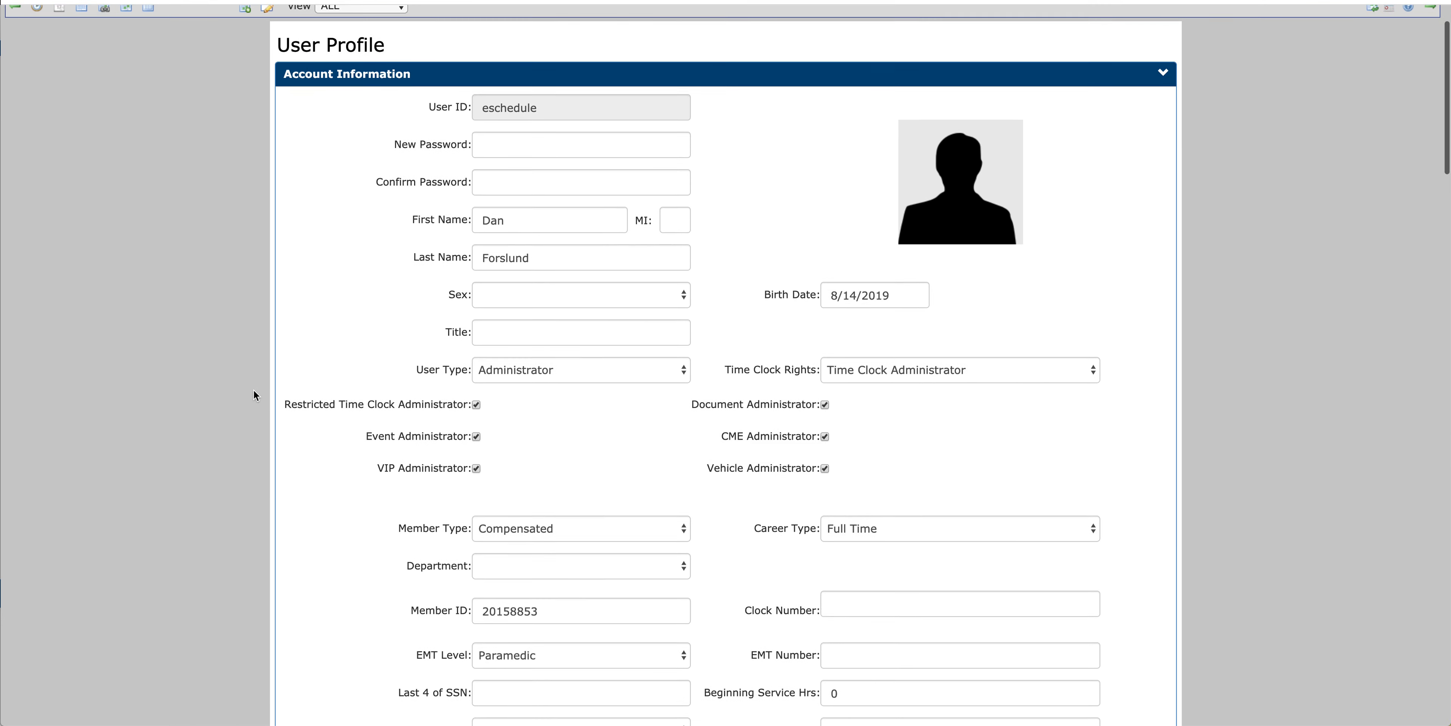
pyautogui.scroll(-19, 254, 395)
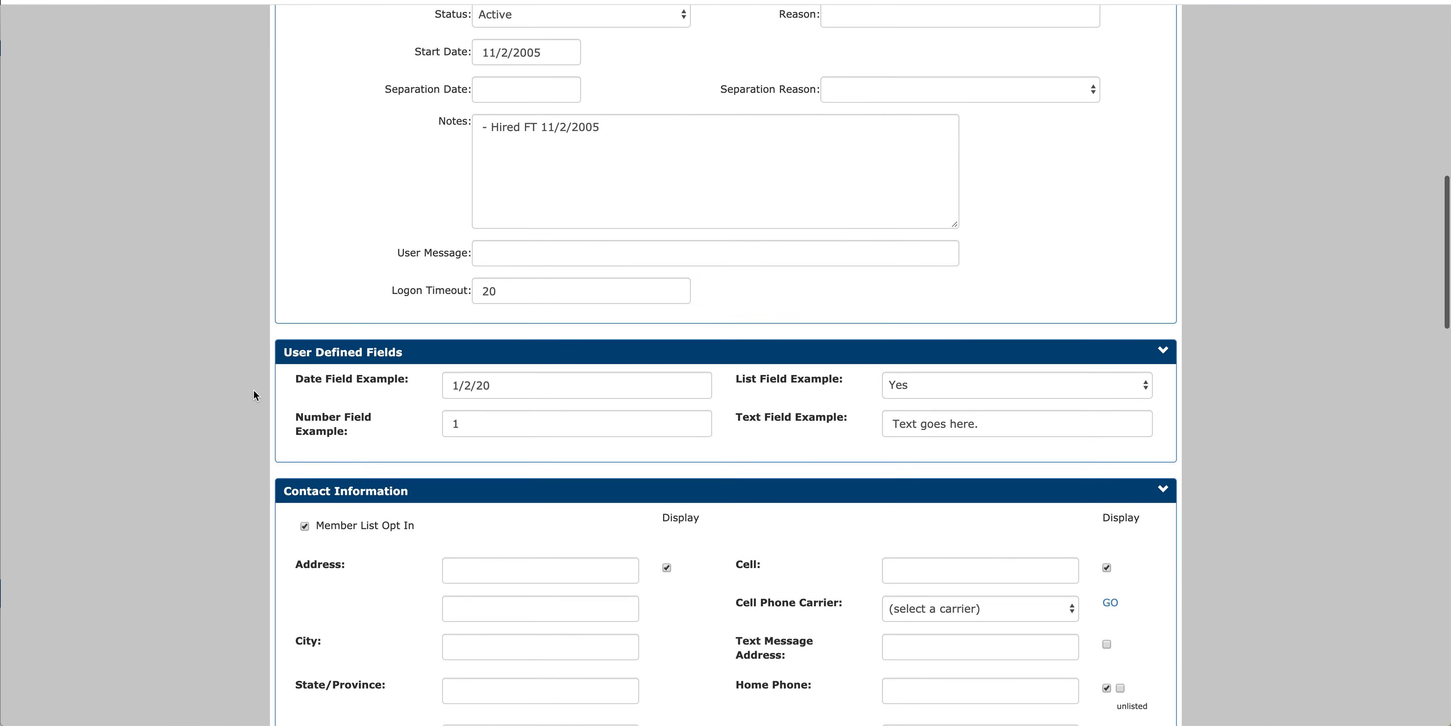
pyautogui.scroll(-16, 254, 396)
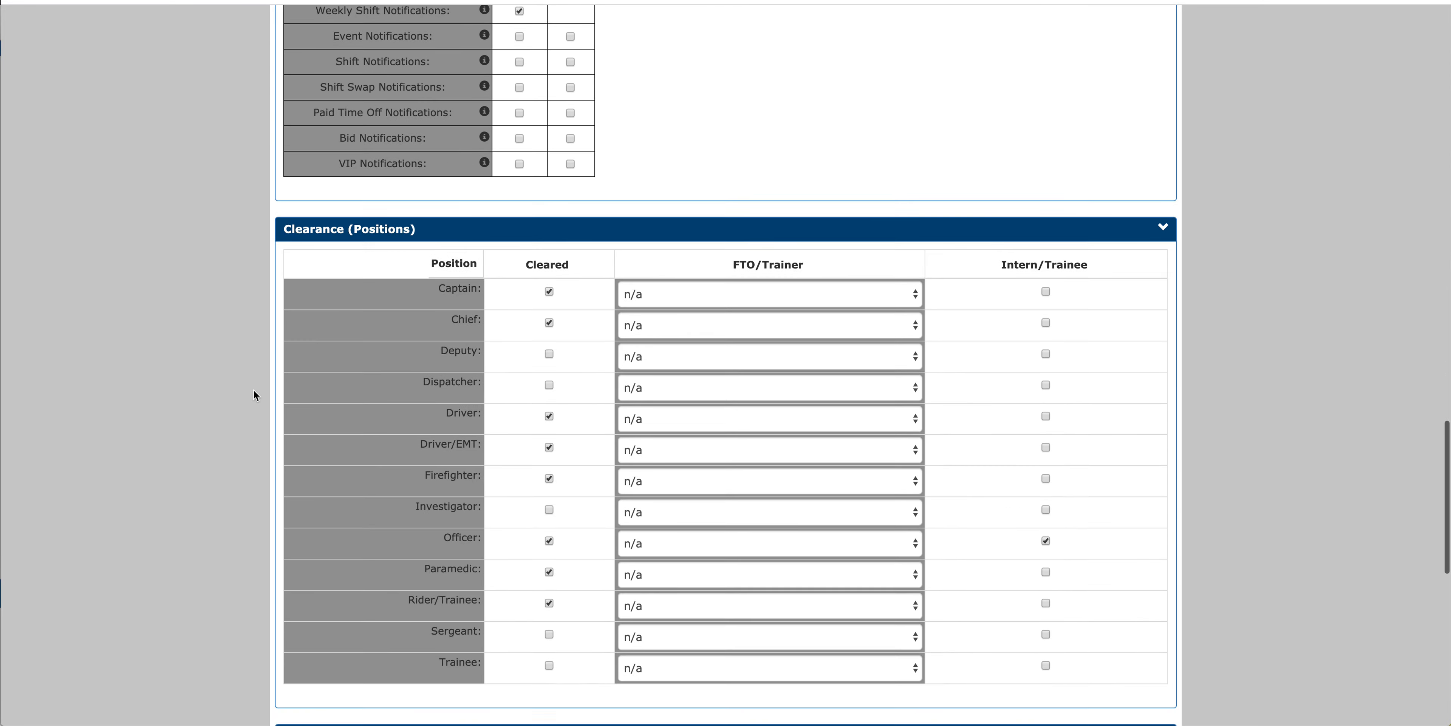
pyautogui.scroll(-2, 254, 395)
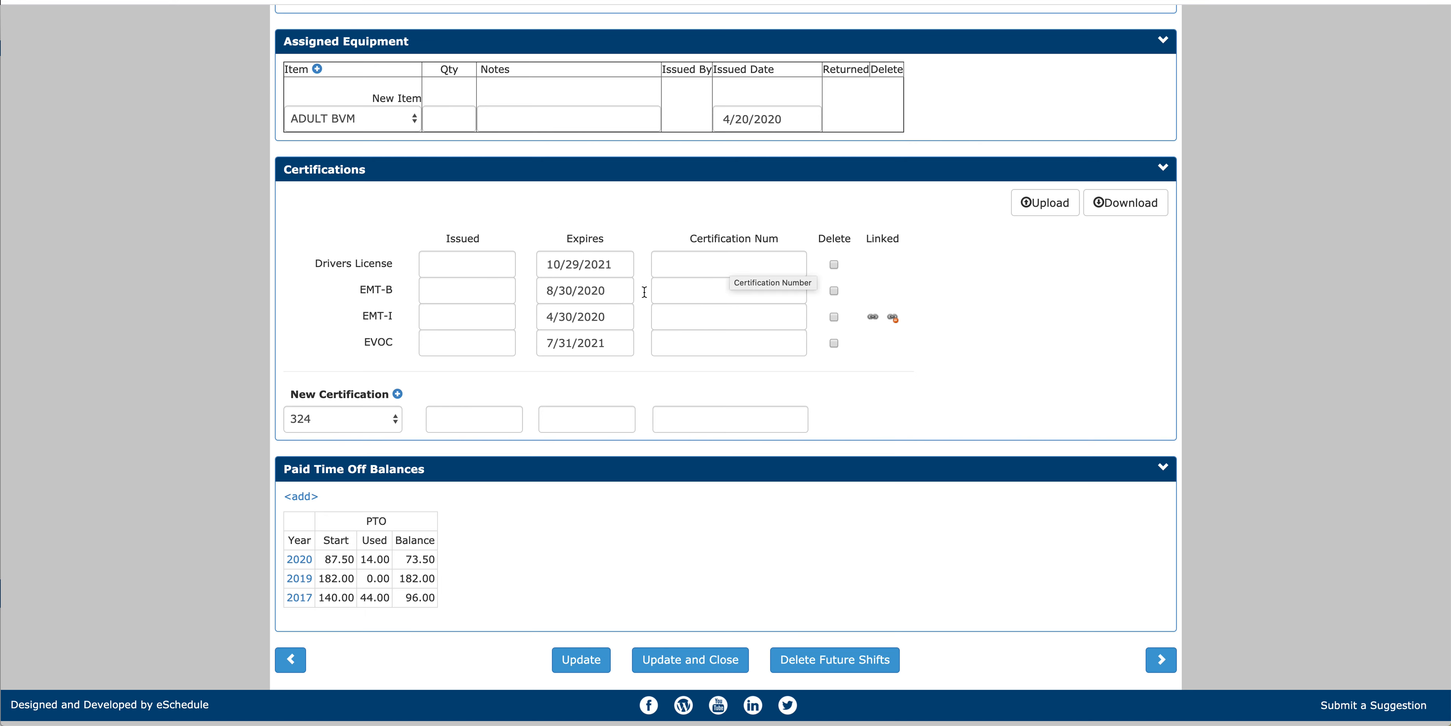
# Step: Add a CPR certification expiring 12/31/2022 to the profile and save the update
pyautogui.click(346, 420)
pyautogui.click(344, 451)
pyautogui.click(557, 423)
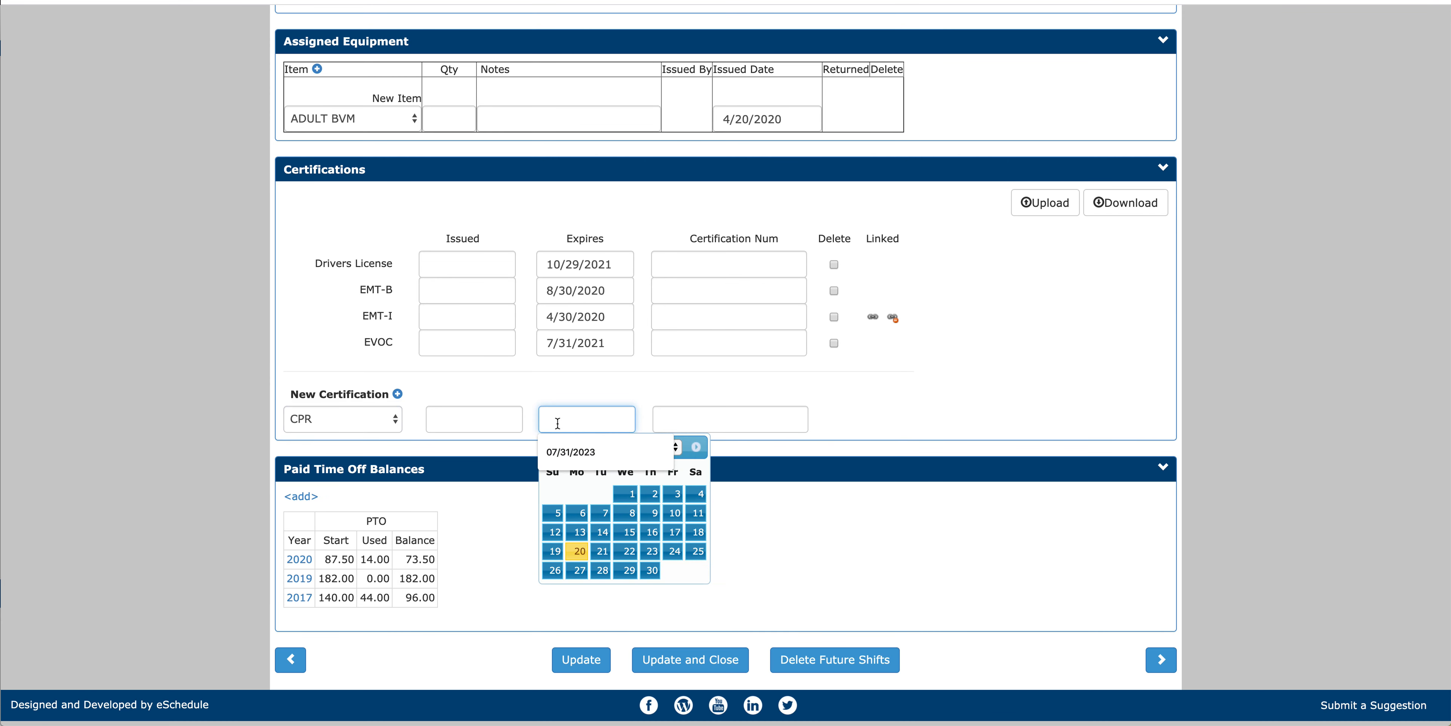
pyautogui.write('12')
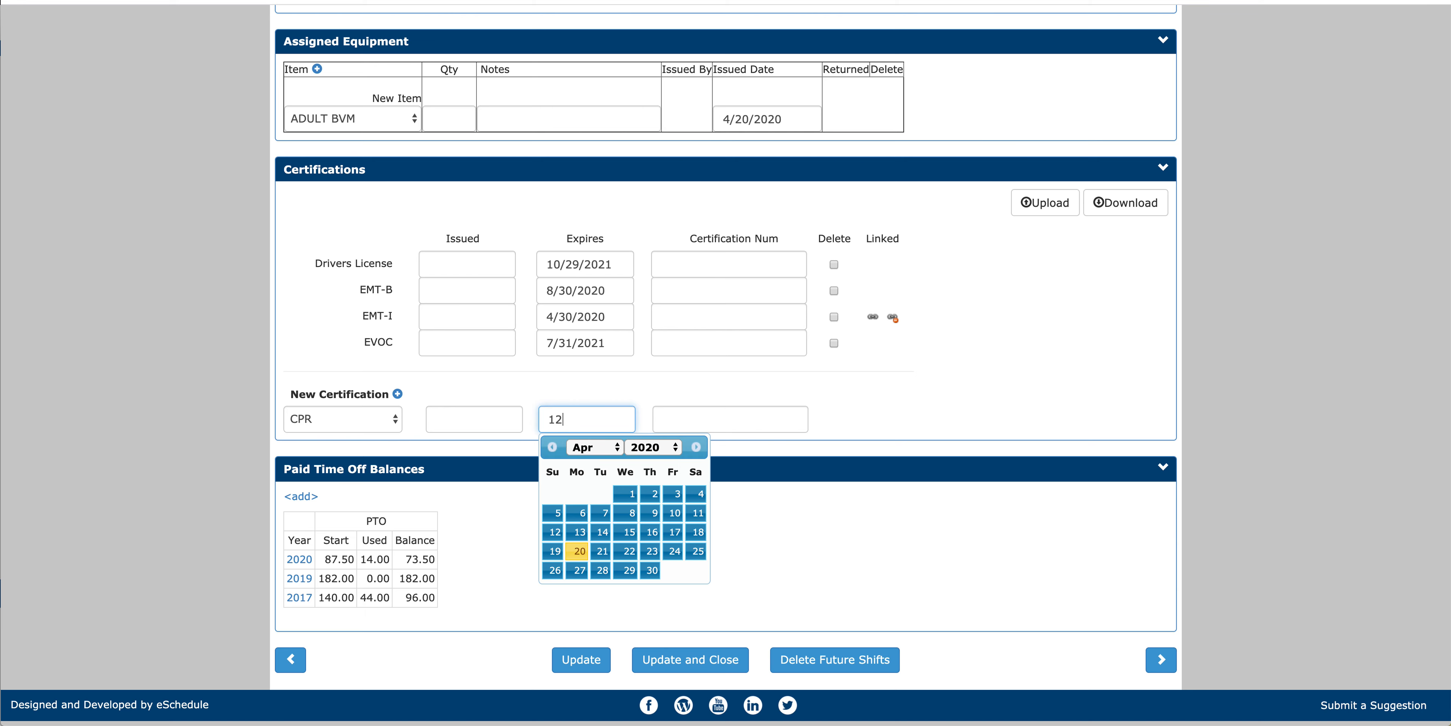
pyautogui.write('/31/2022')
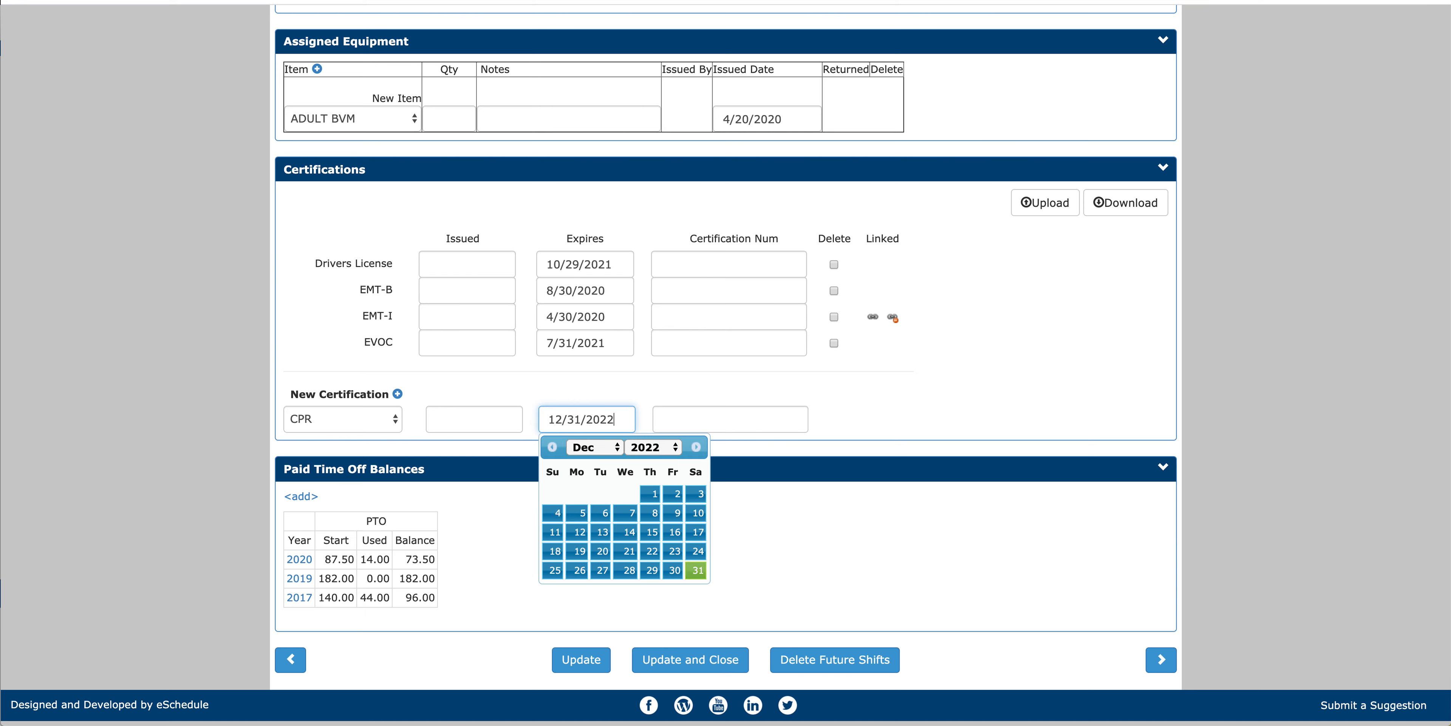
pyautogui.click(754, 428)
pyautogui.click(591, 667)
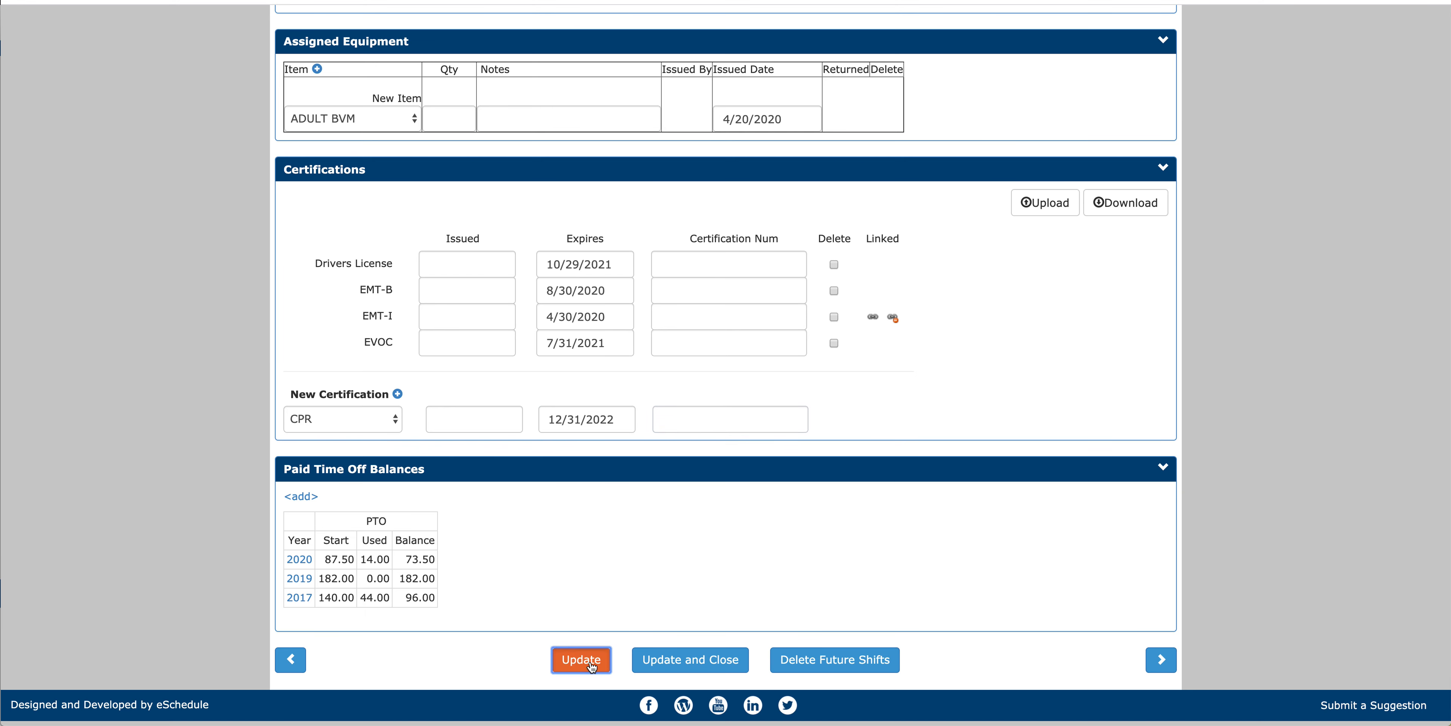
# Step: Upload the CPR card JPG from the Downloads folder as a certification document for this profile
pyautogui.scroll(-20, 591, 436)
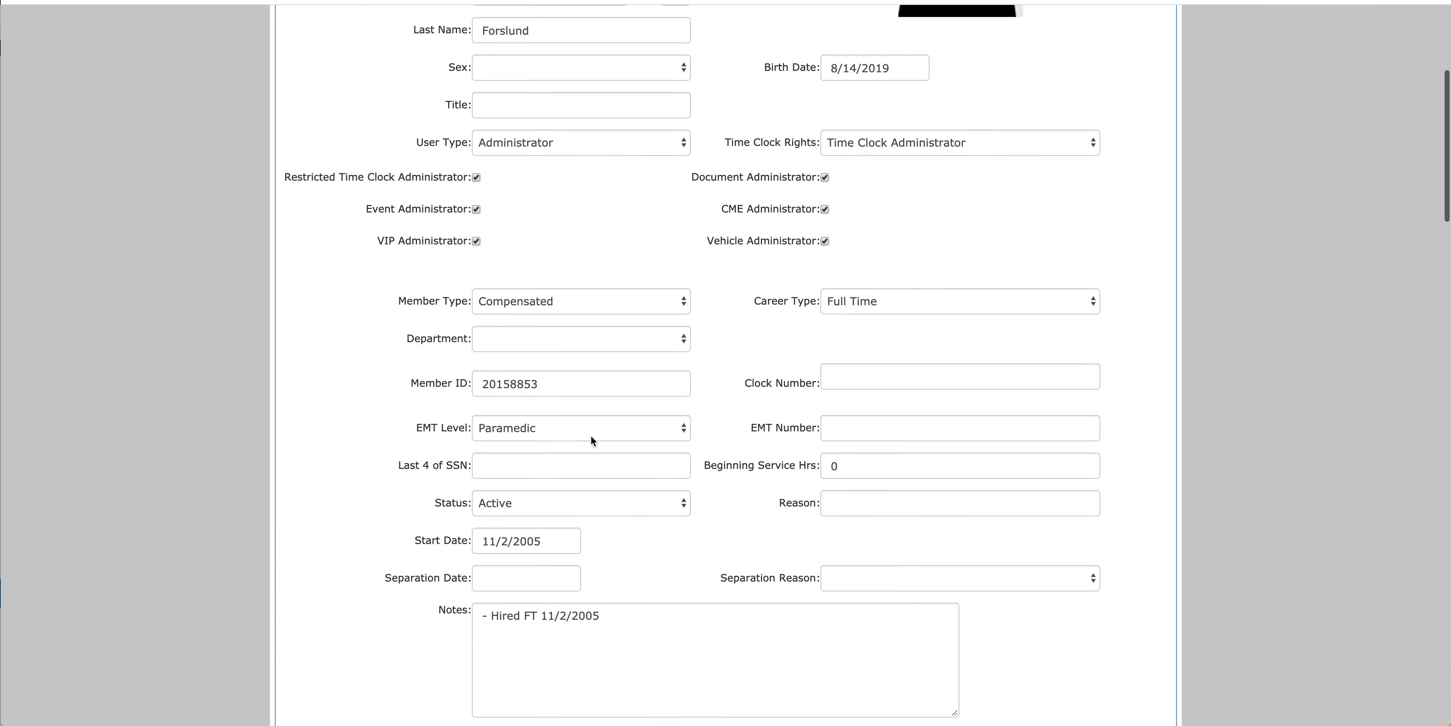
pyautogui.scroll(-10, 591, 439)
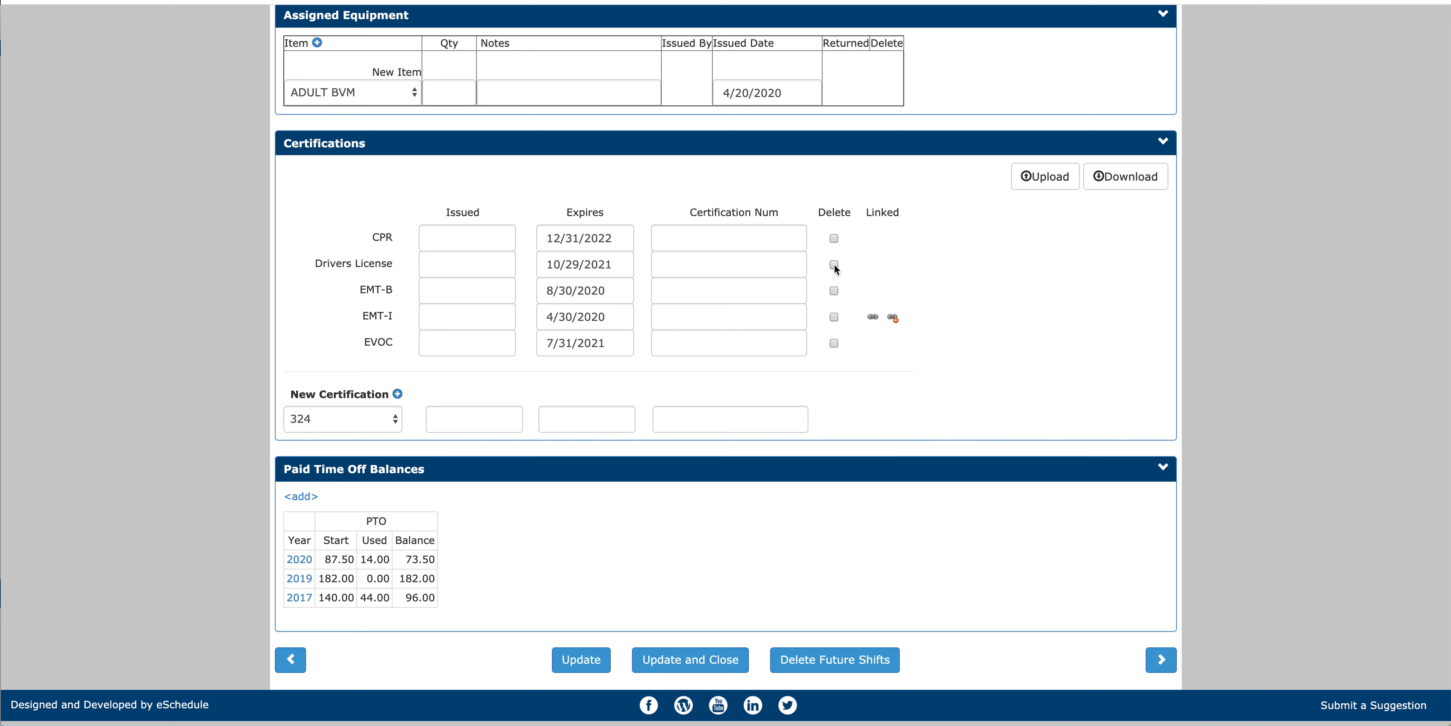
pyautogui.click(1050, 182)
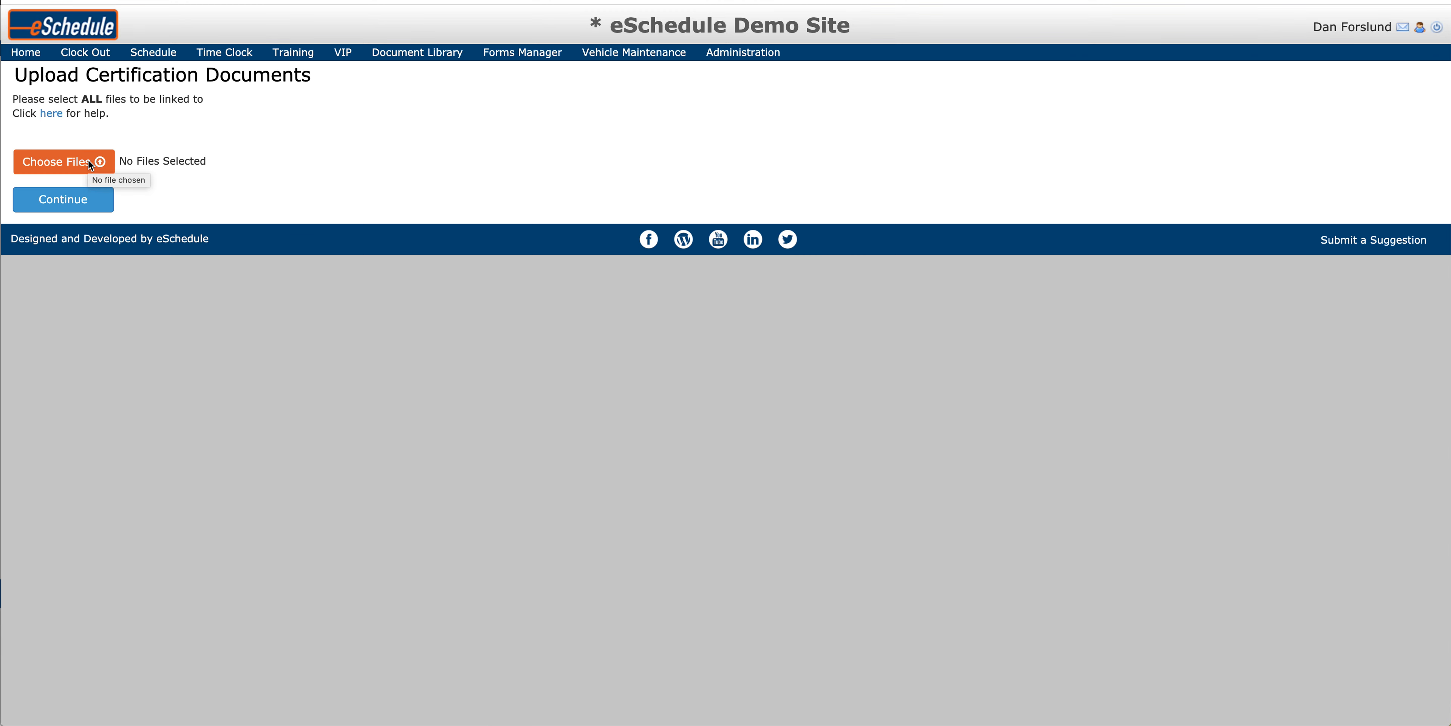
pyautogui.click(88, 161)
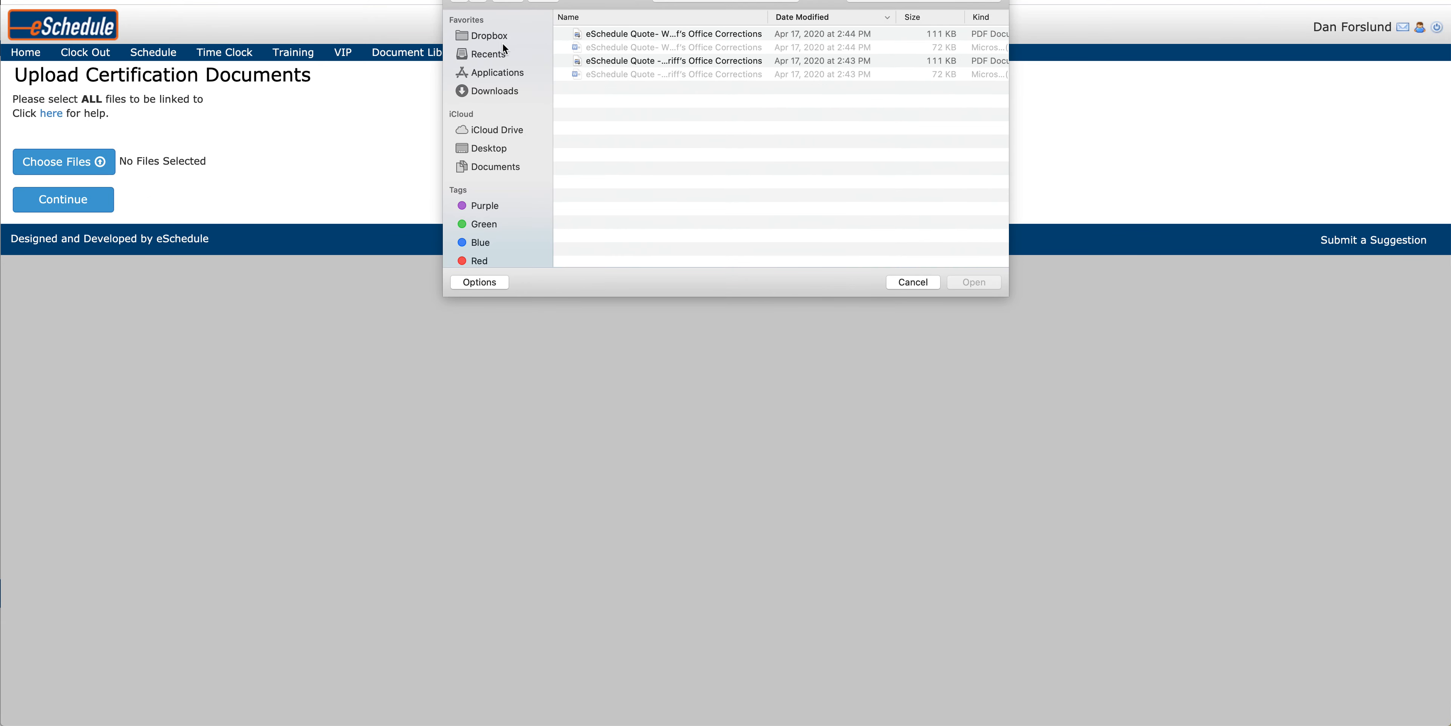
pyautogui.click(504, 92)
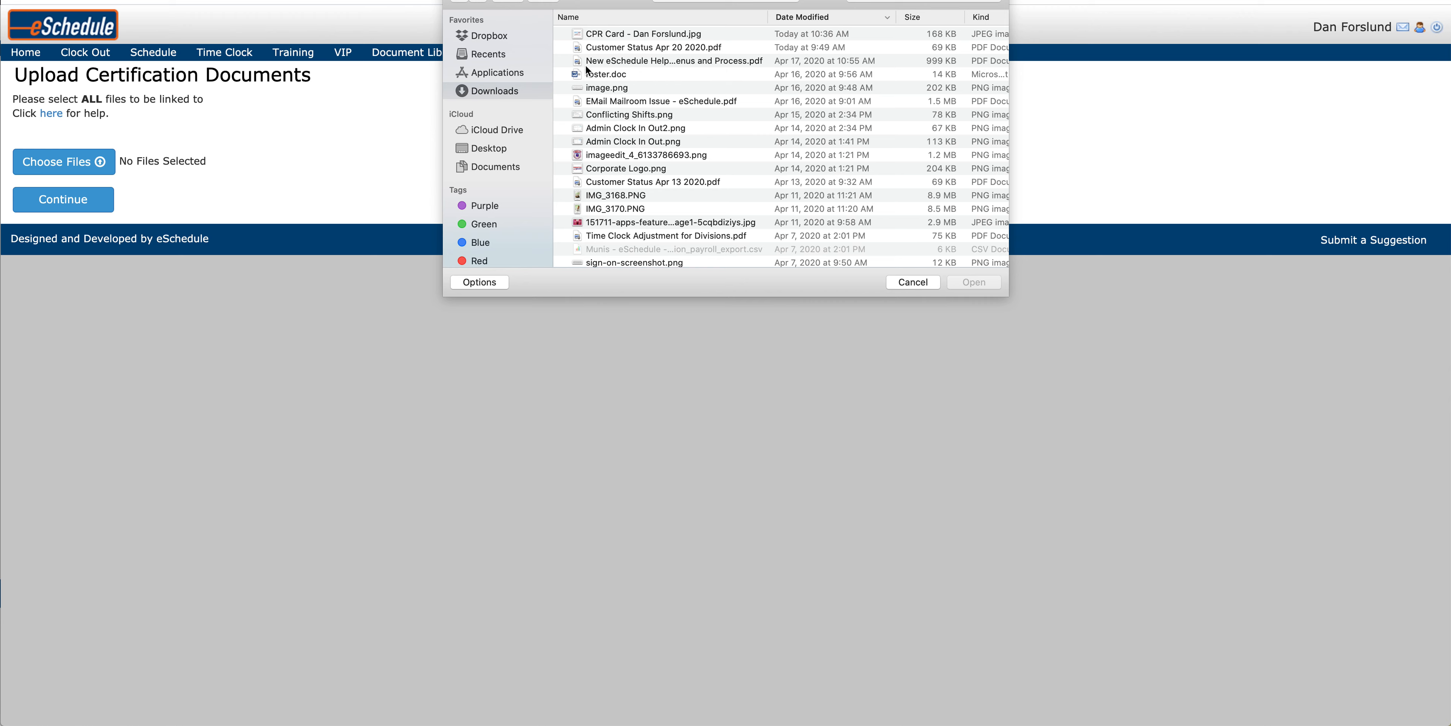
pyautogui.click(634, 35)
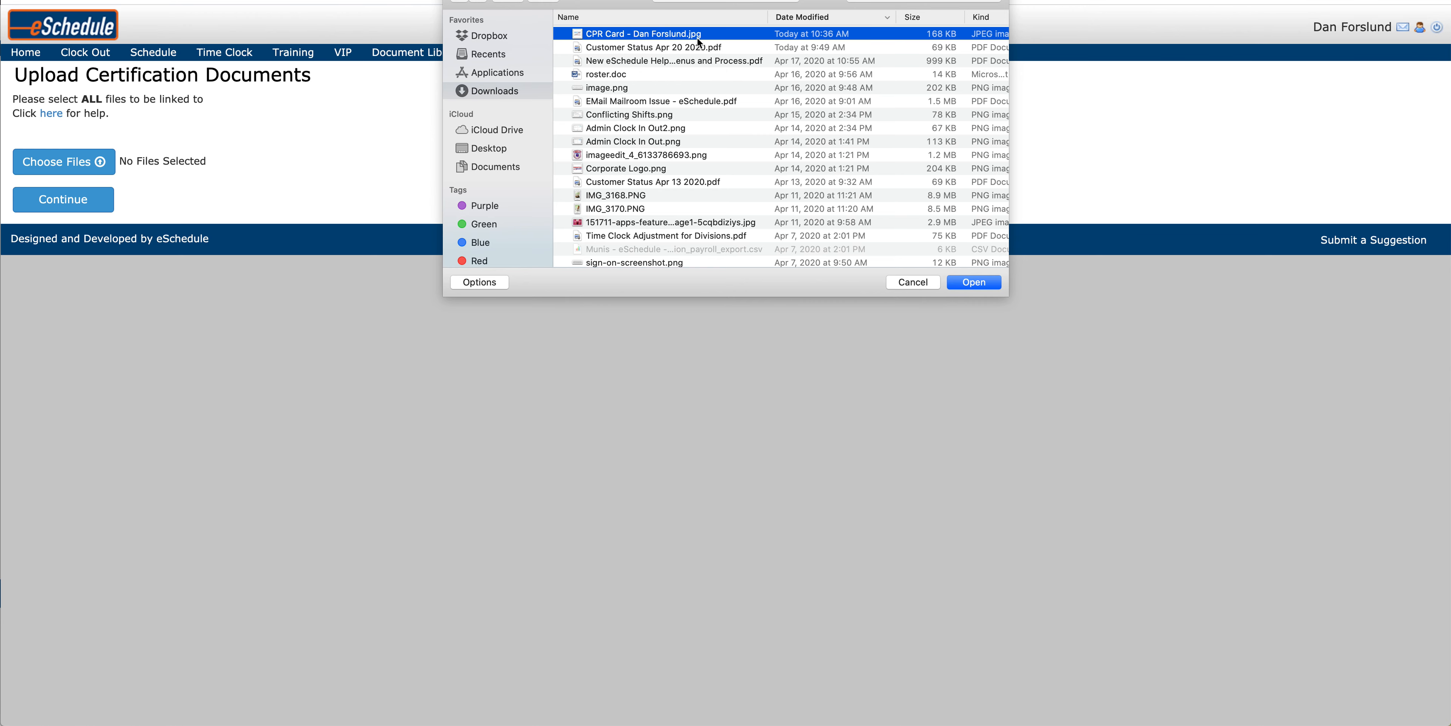
pyautogui.click(973, 282)
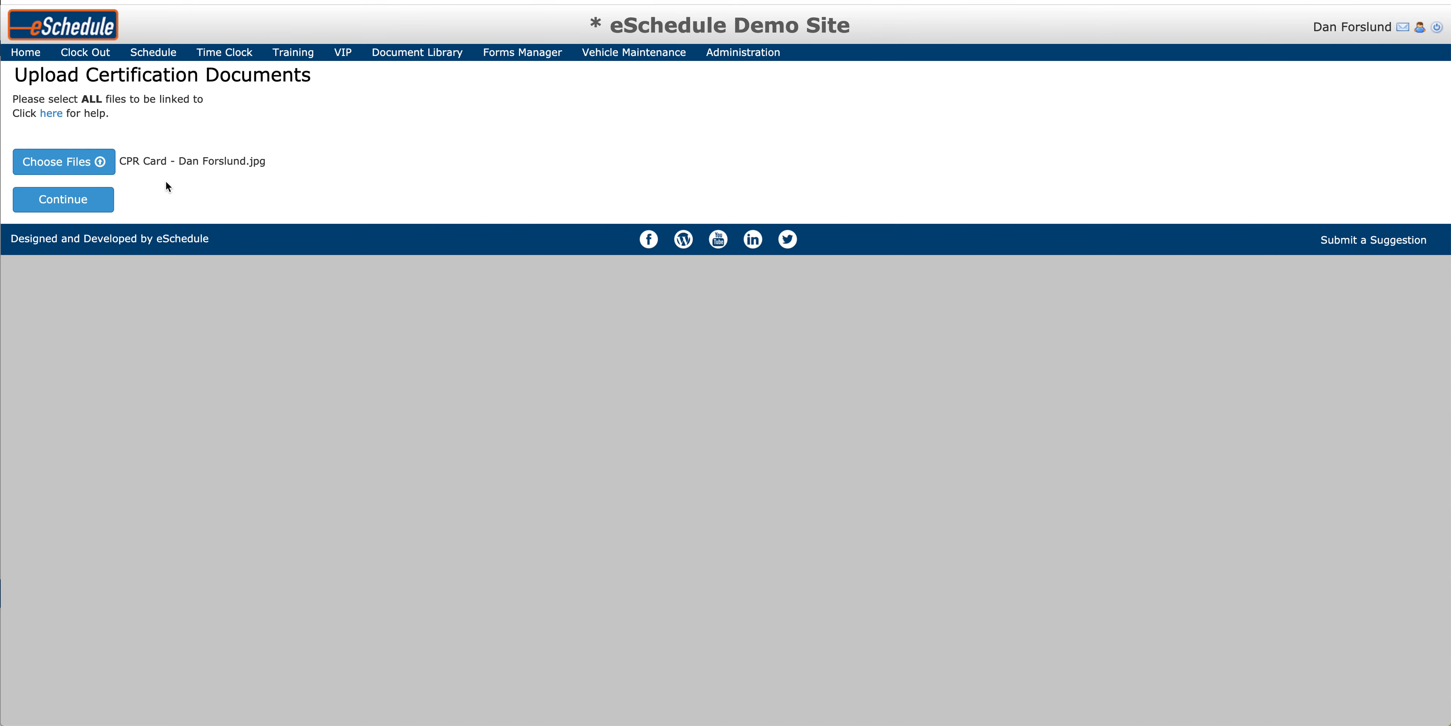
pyautogui.click(63, 199)
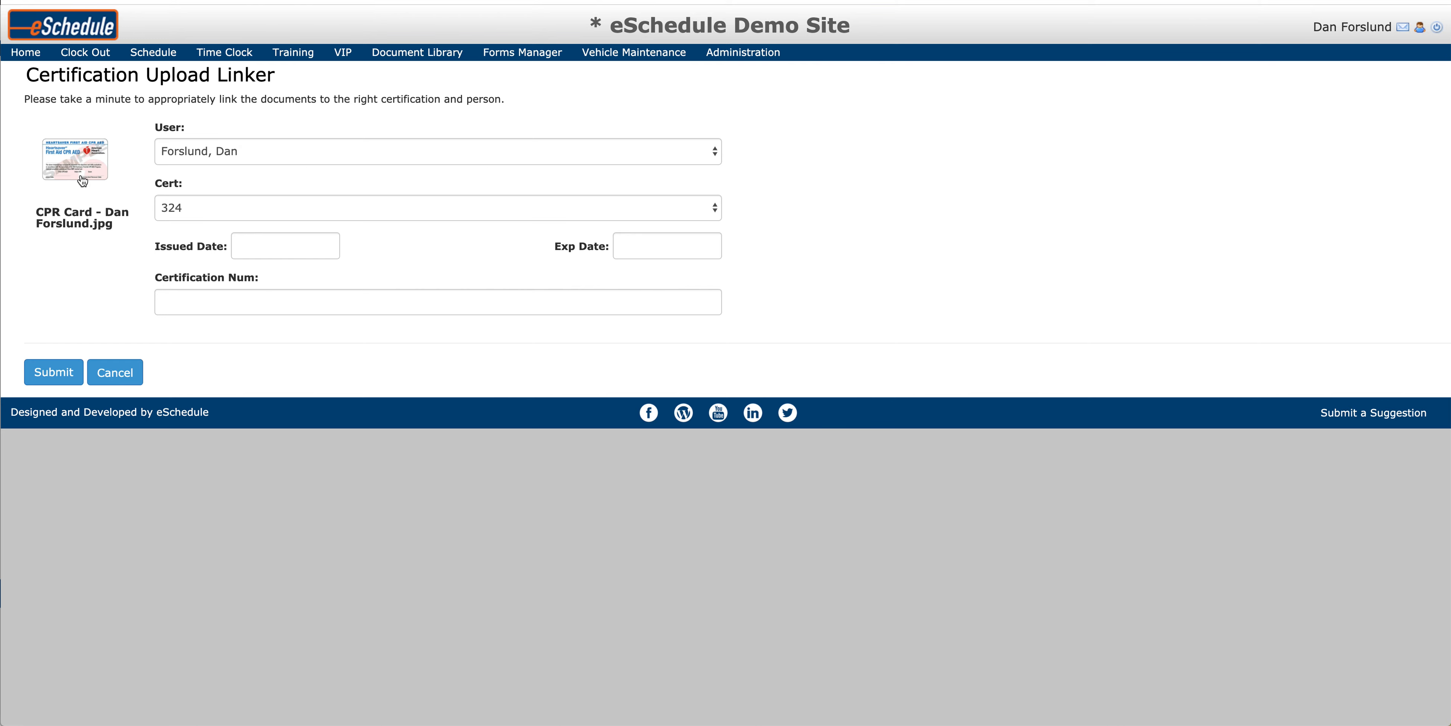
# Step: Link the uploaded card to the AHA CPR certification with expiration date 12/31/2022
pyautogui.click(295, 214)
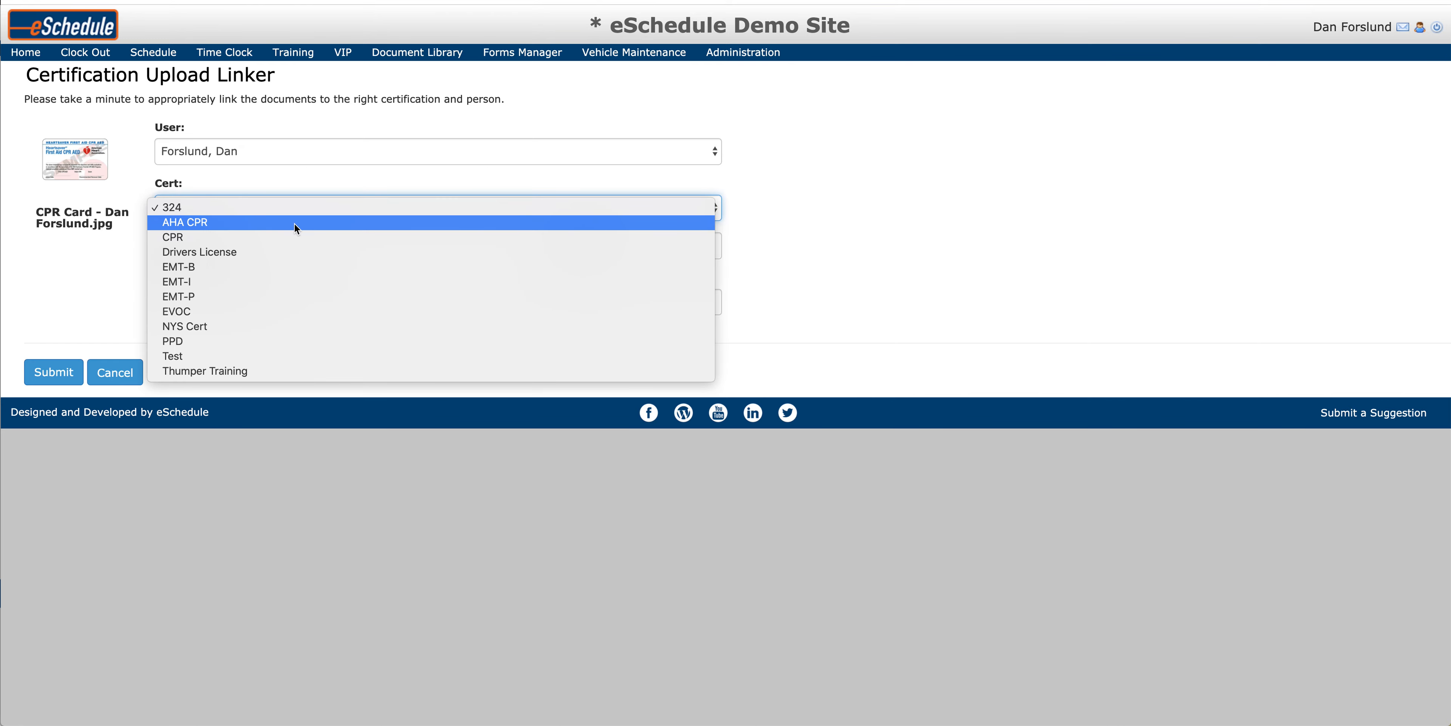
pyautogui.click(294, 223)
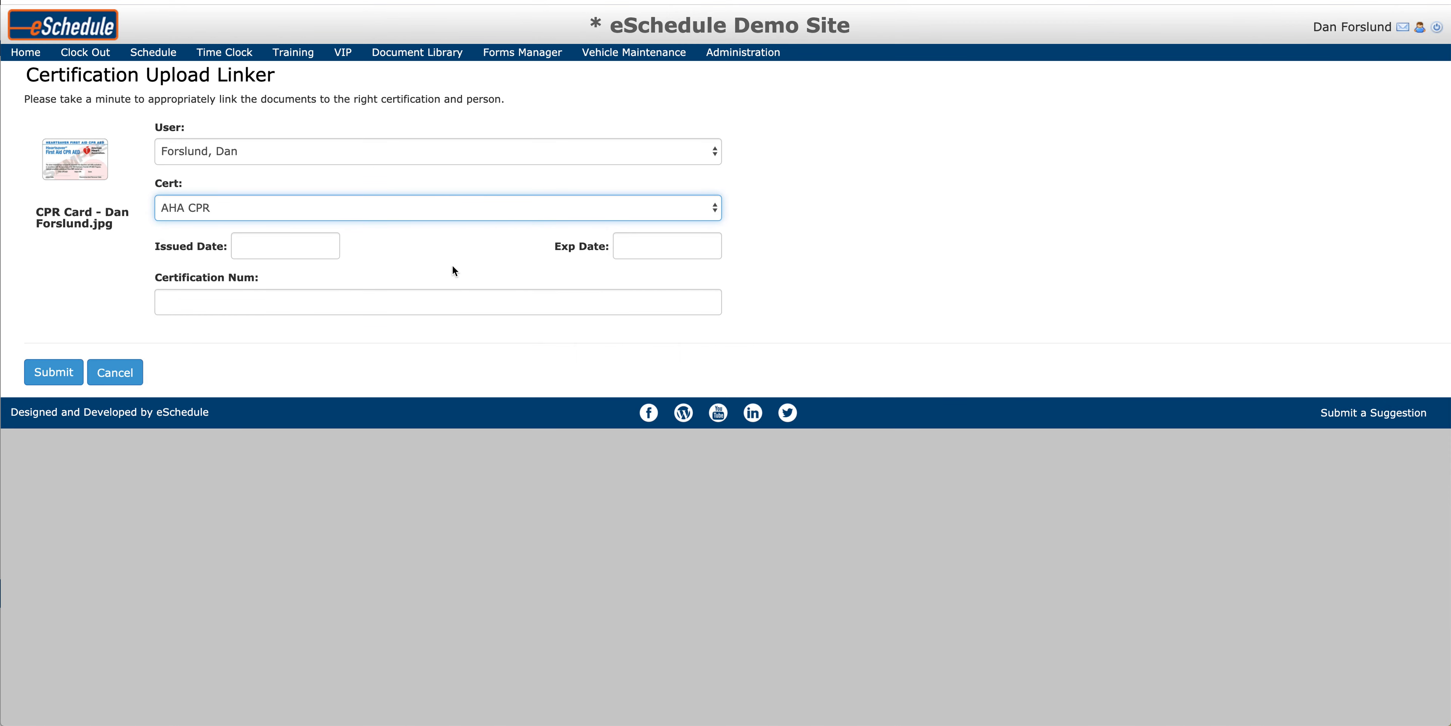
pyautogui.click(649, 246)
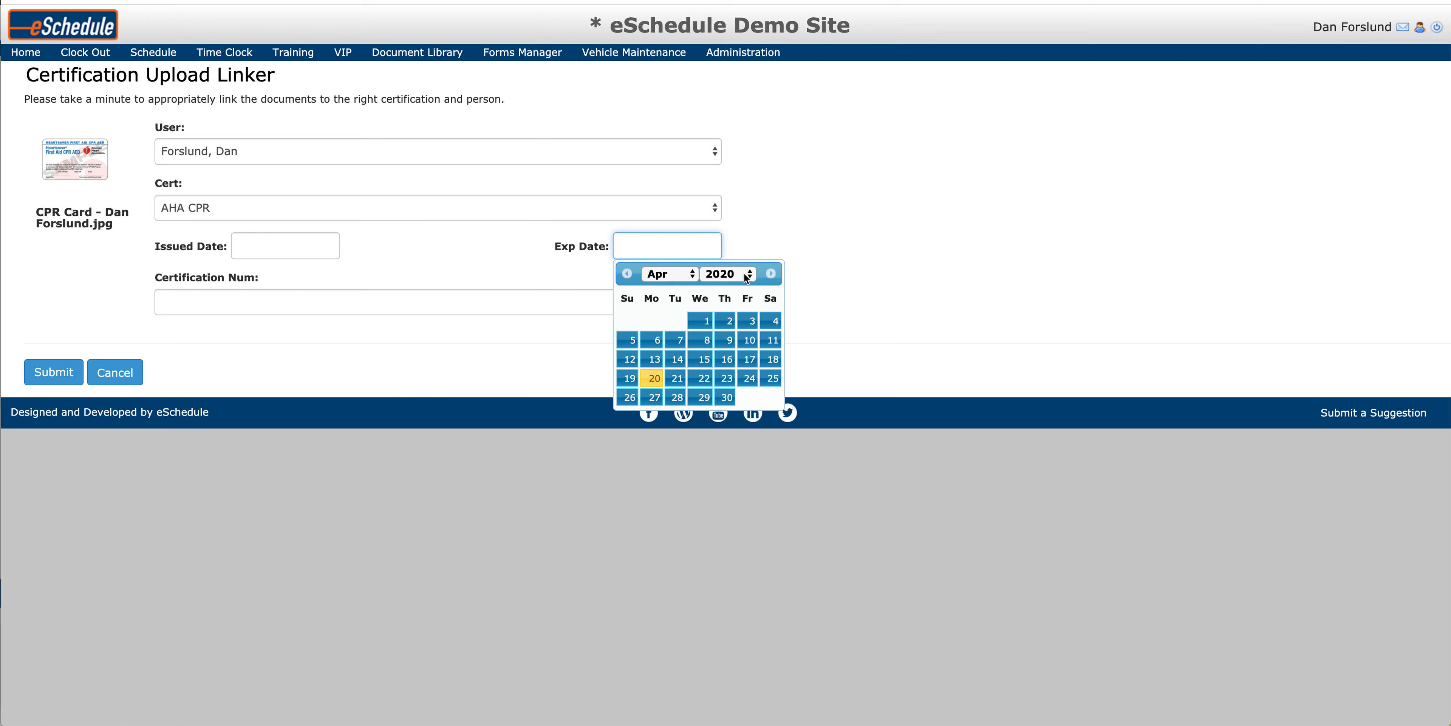
pyautogui.write('12/2')
pyautogui.write('1/2022')
pyautogui.press('Tab')
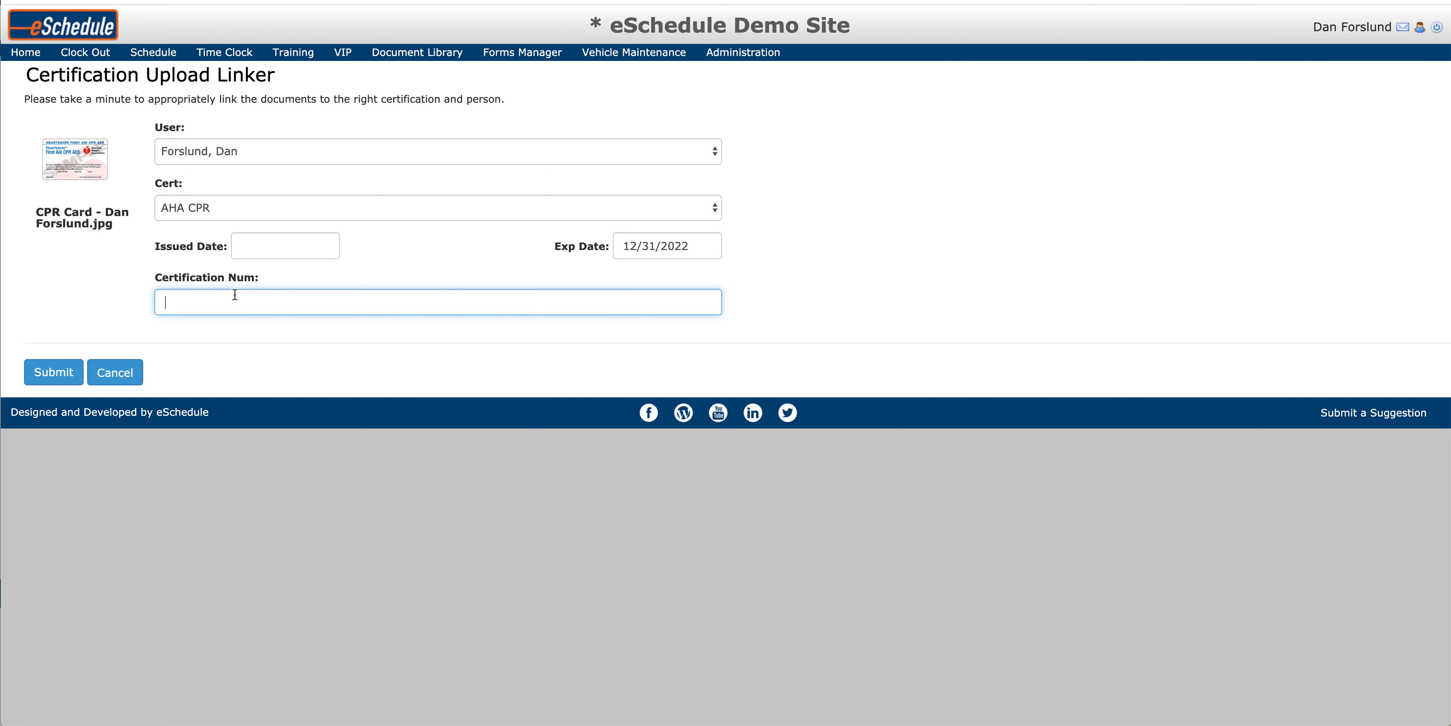
# Step: Enter "Scanned in on 4/20/20" as the certification number and submit the document link
pyautogui.write('Scanned in on 4/20/20')
pyautogui.click(35, 373)
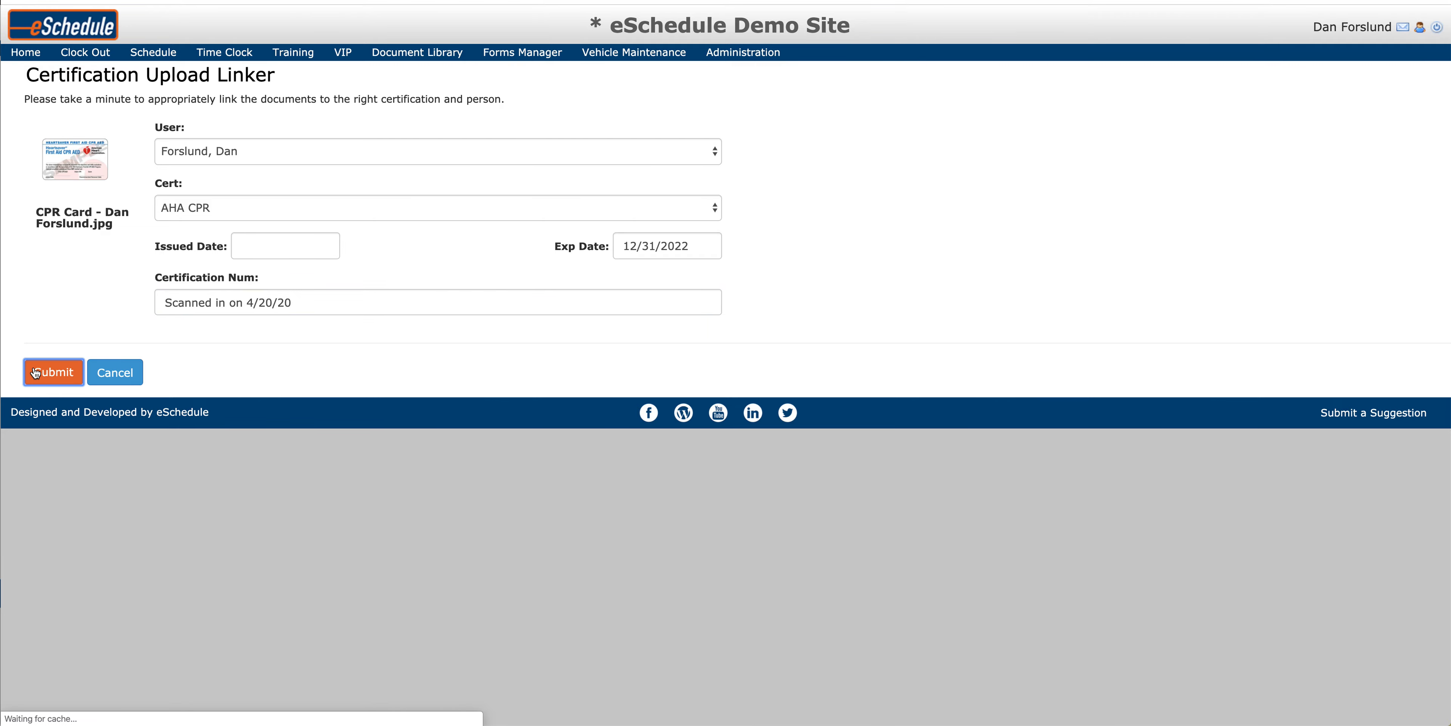
# Step: View the profile's linked certification documents in an enlarged viewer, examine the AHA CPR card, and close the viewer
pyautogui.scroll(-1, 480, 392)
pyautogui.scroll(-20, 479, 392)
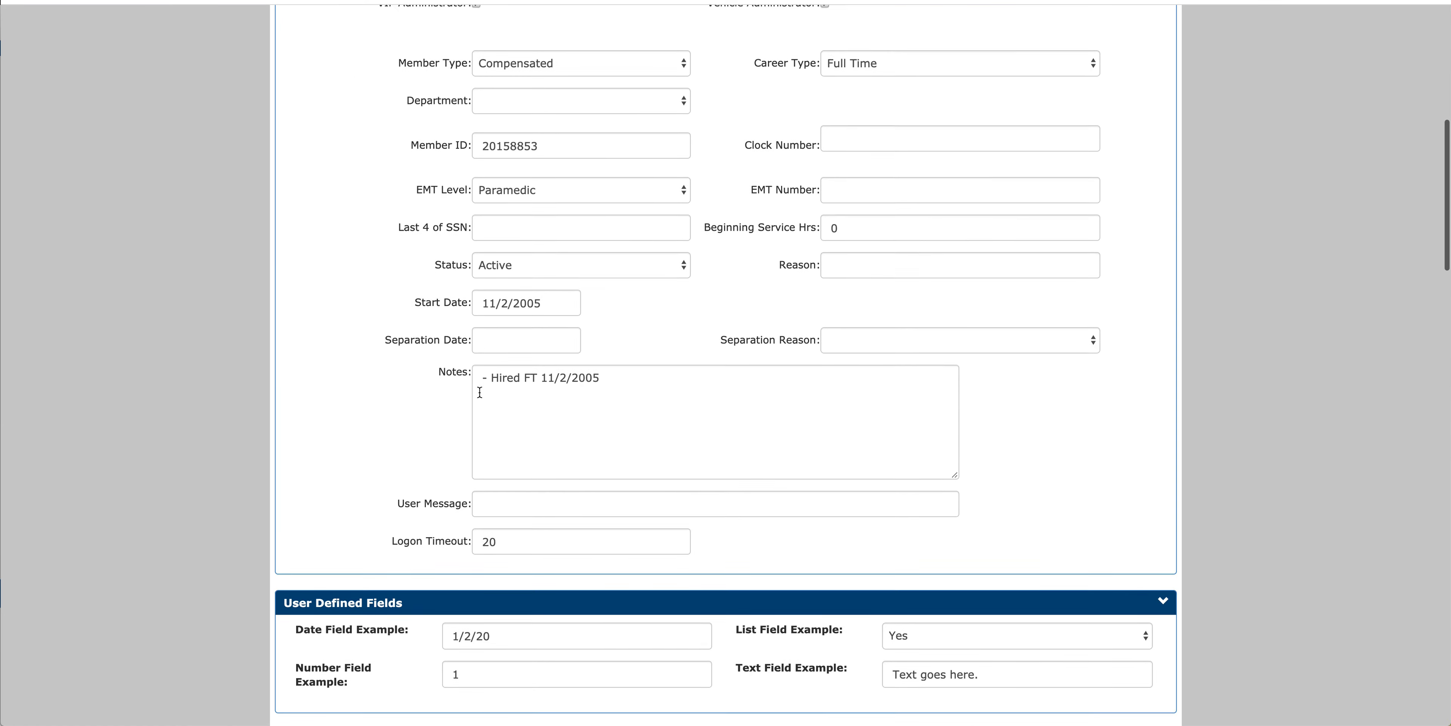
pyautogui.scroll(-10, 479, 392)
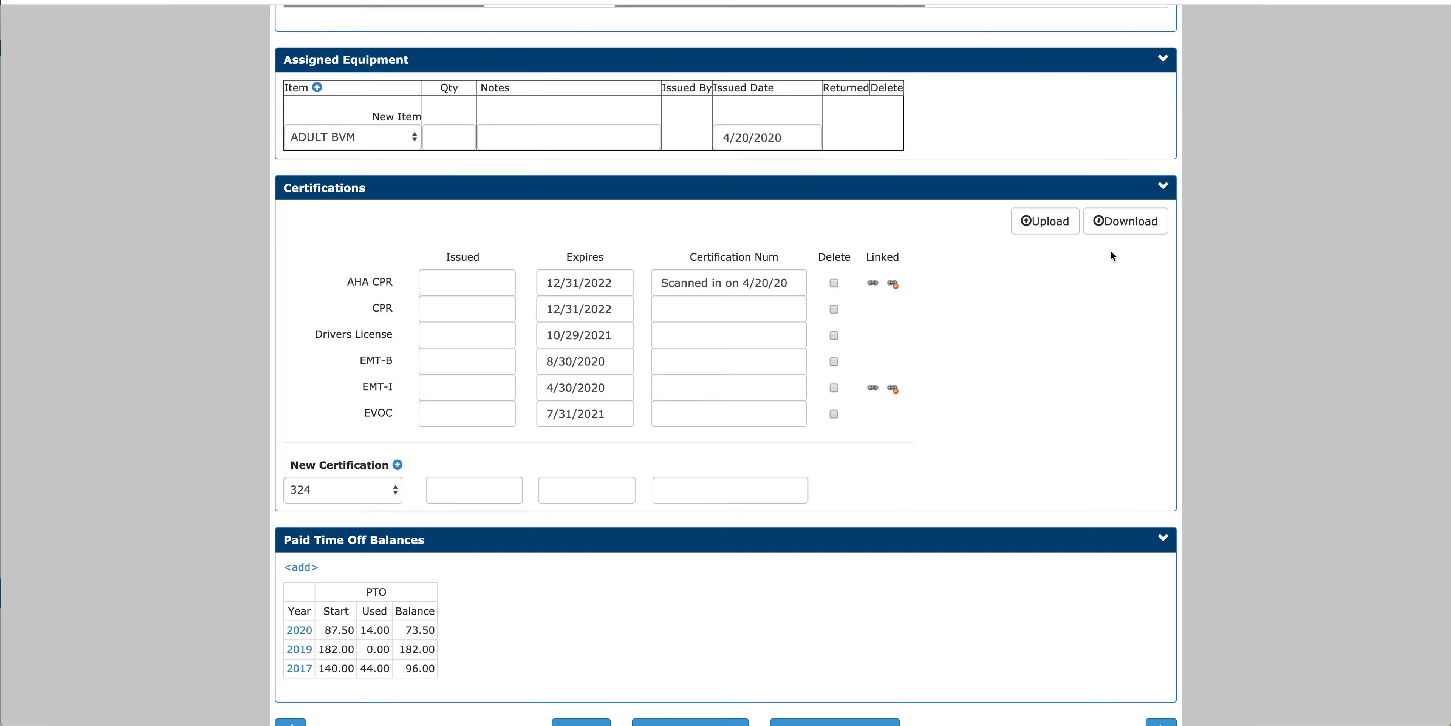
pyautogui.click(1129, 235)
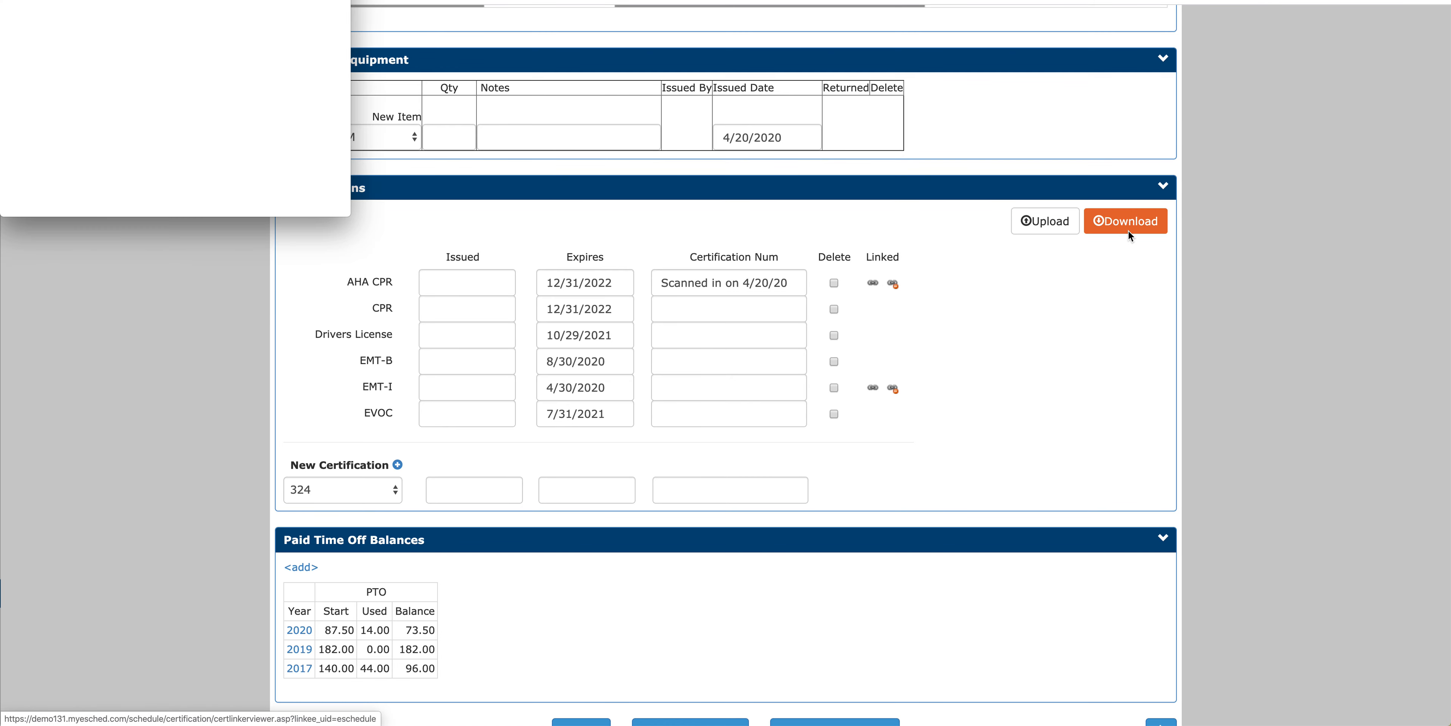
pyautogui.moveTo(282, 0); pyautogui.dragTo(365, 98)
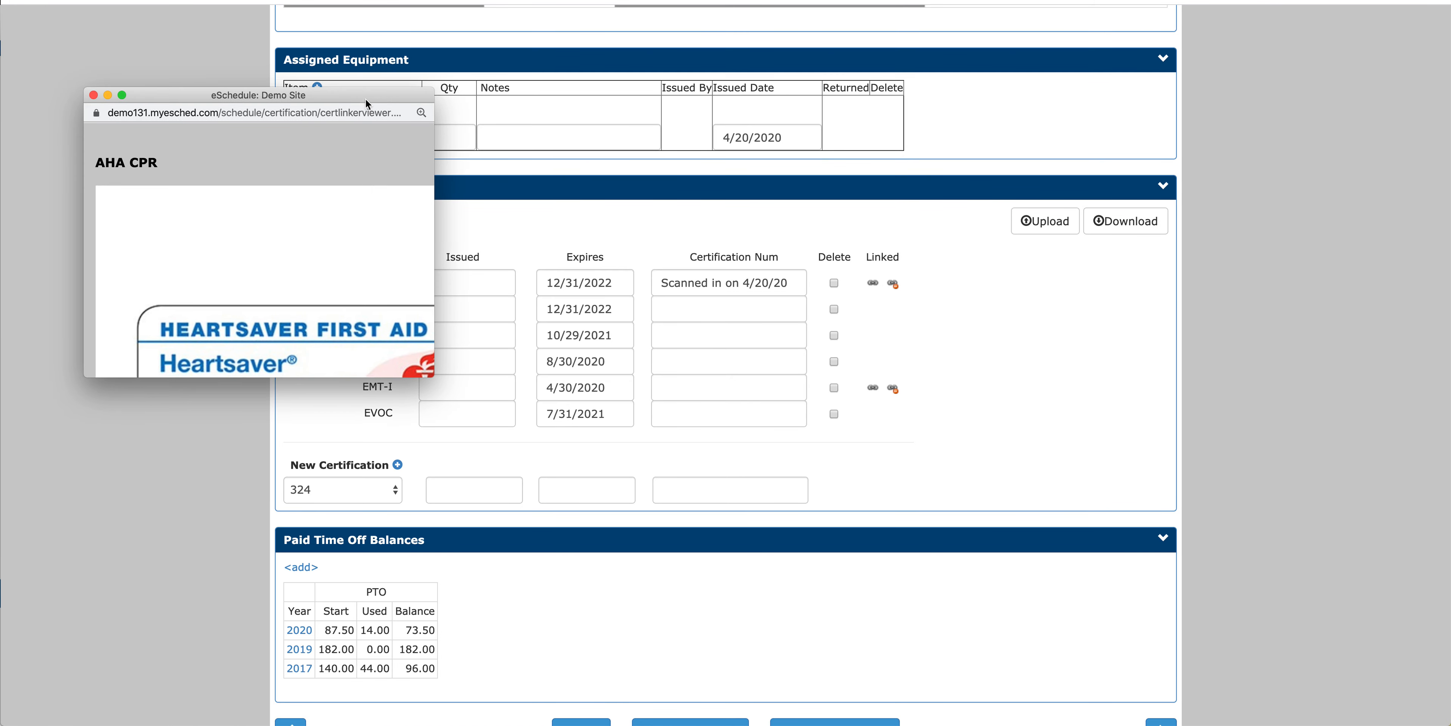
pyautogui.moveTo(432, 376); pyautogui.dragTo(975, 564)
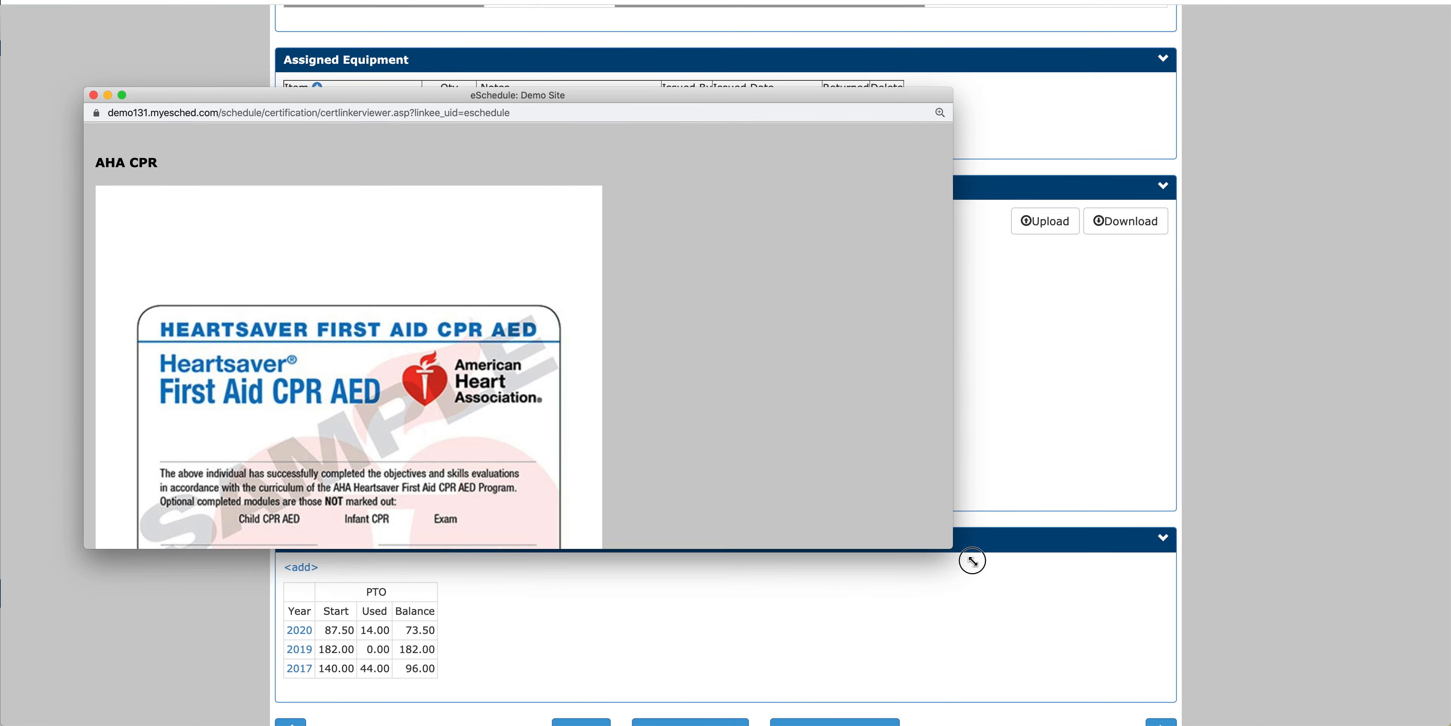
pyautogui.scroll(-3, 596, 347)
pyautogui.scroll(-10, 465, 339)
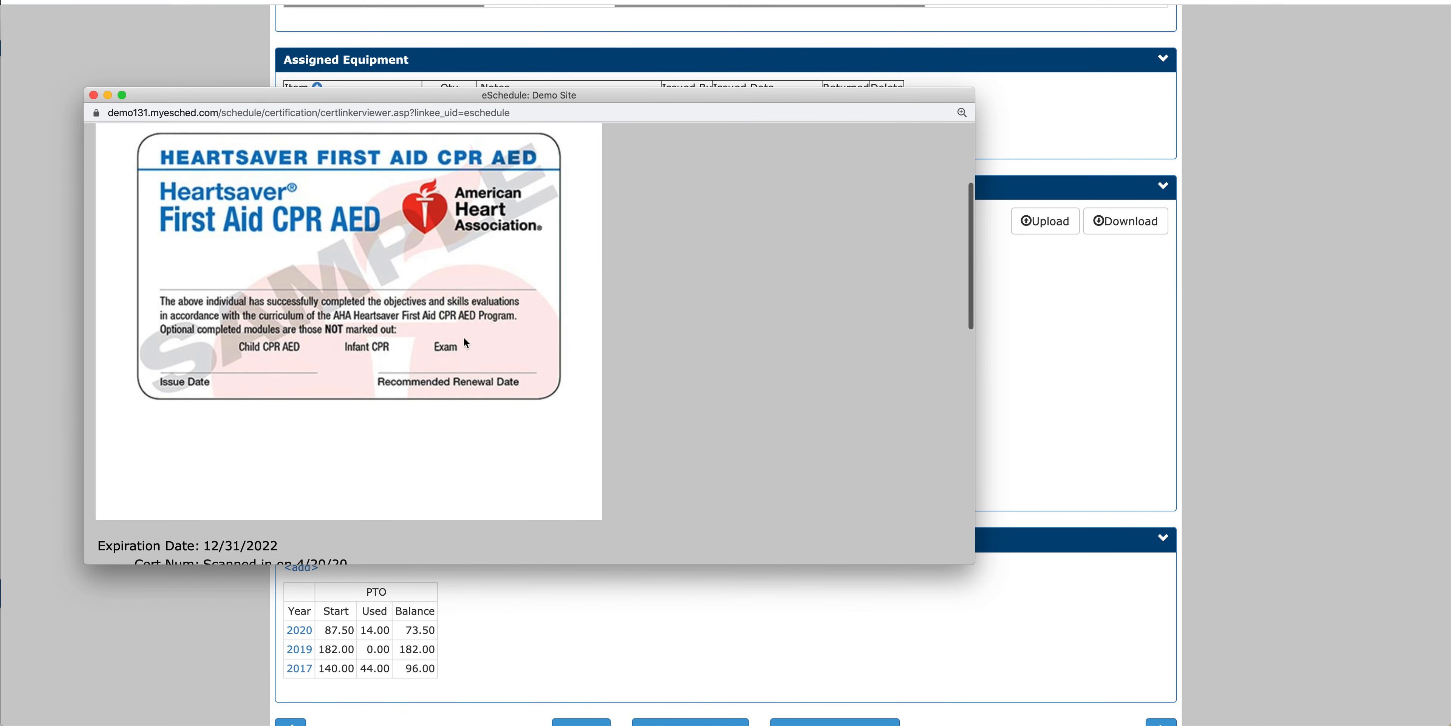
pyautogui.scroll(8, 465, 338)
pyautogui.scroll(5, 466, 342)
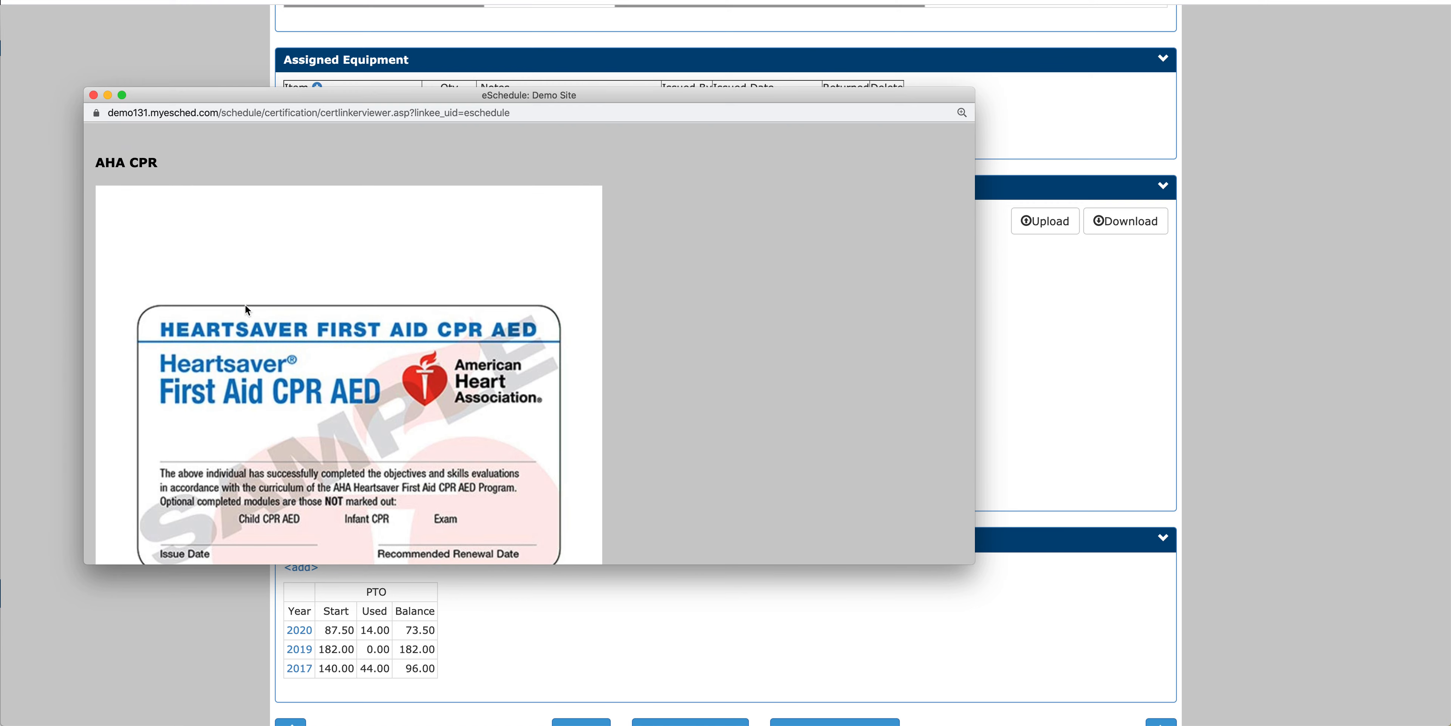
pyautogui.click(93, 95)
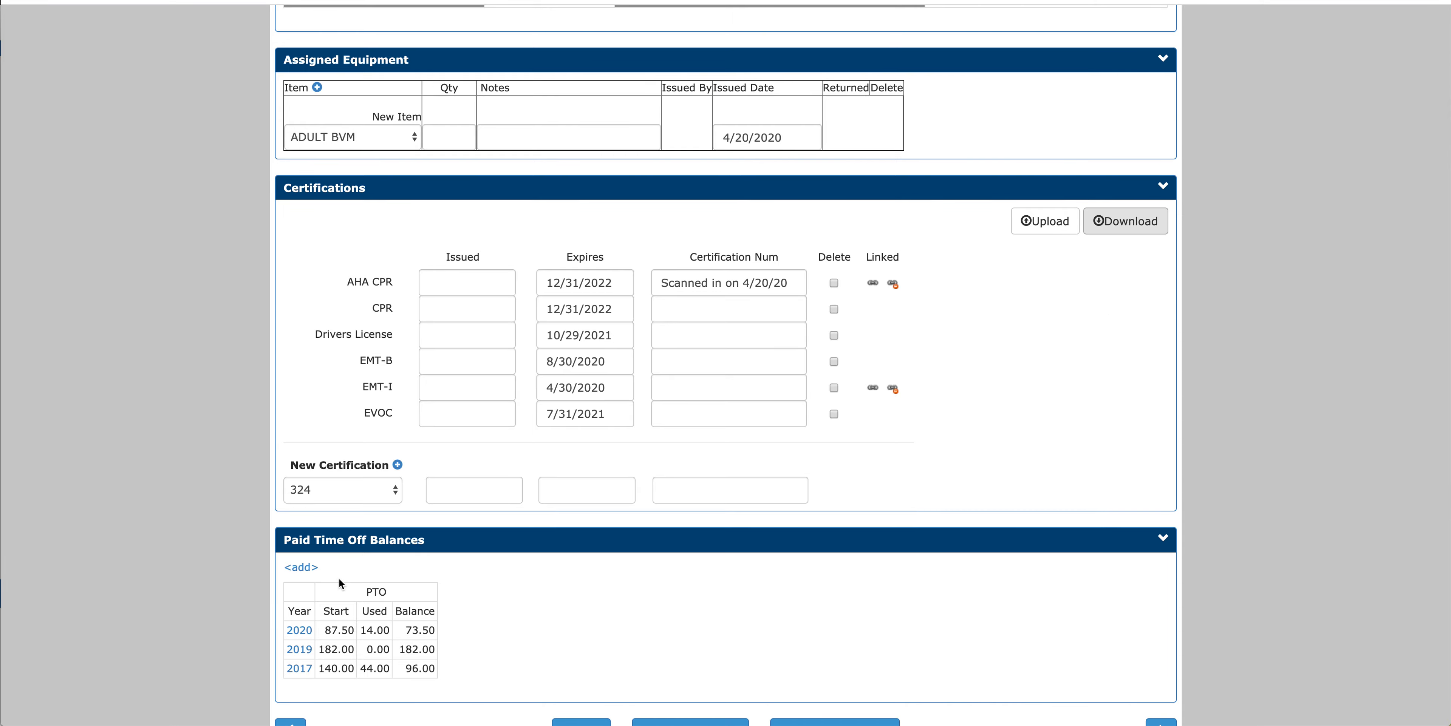
# Step: Open the Certification Expiration Report from the training reports
pyautogui.scroll(15, 265, 592)
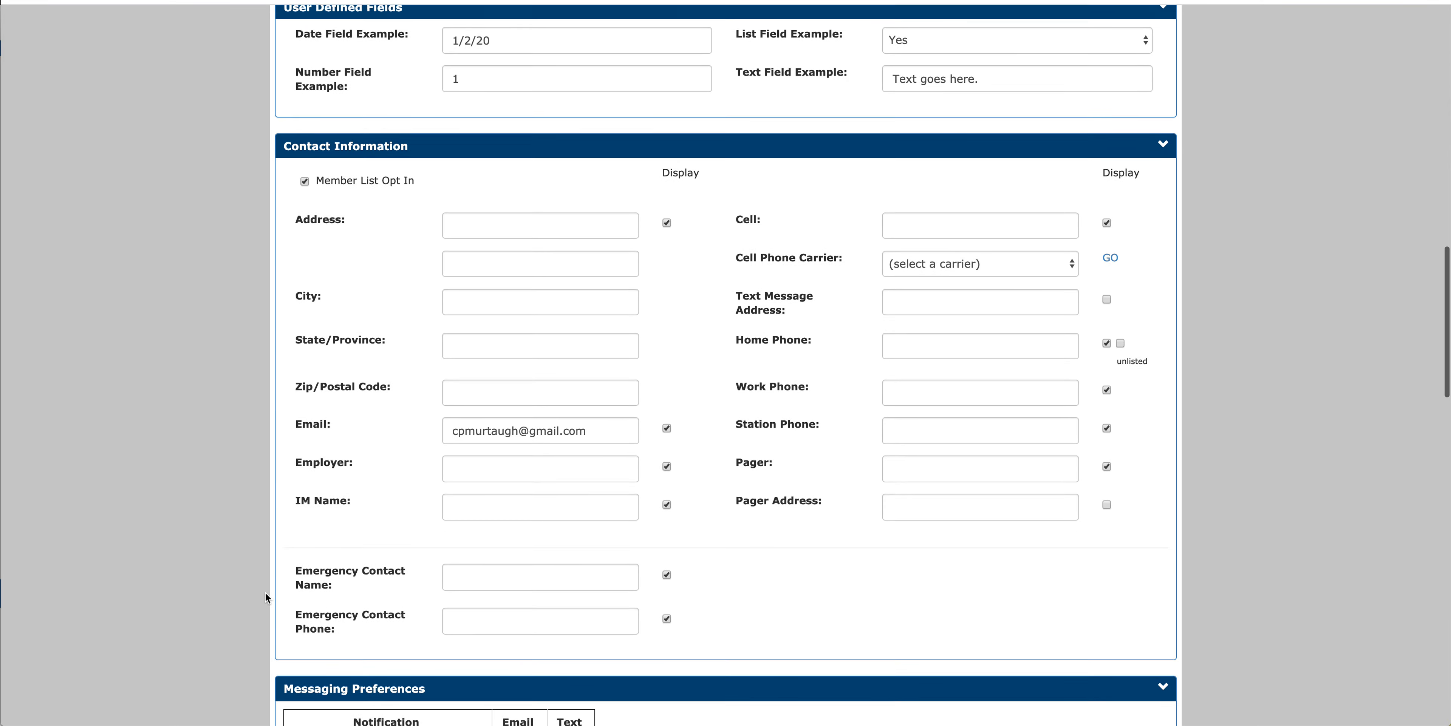
pyautogui.scroll(15, 266, 591)
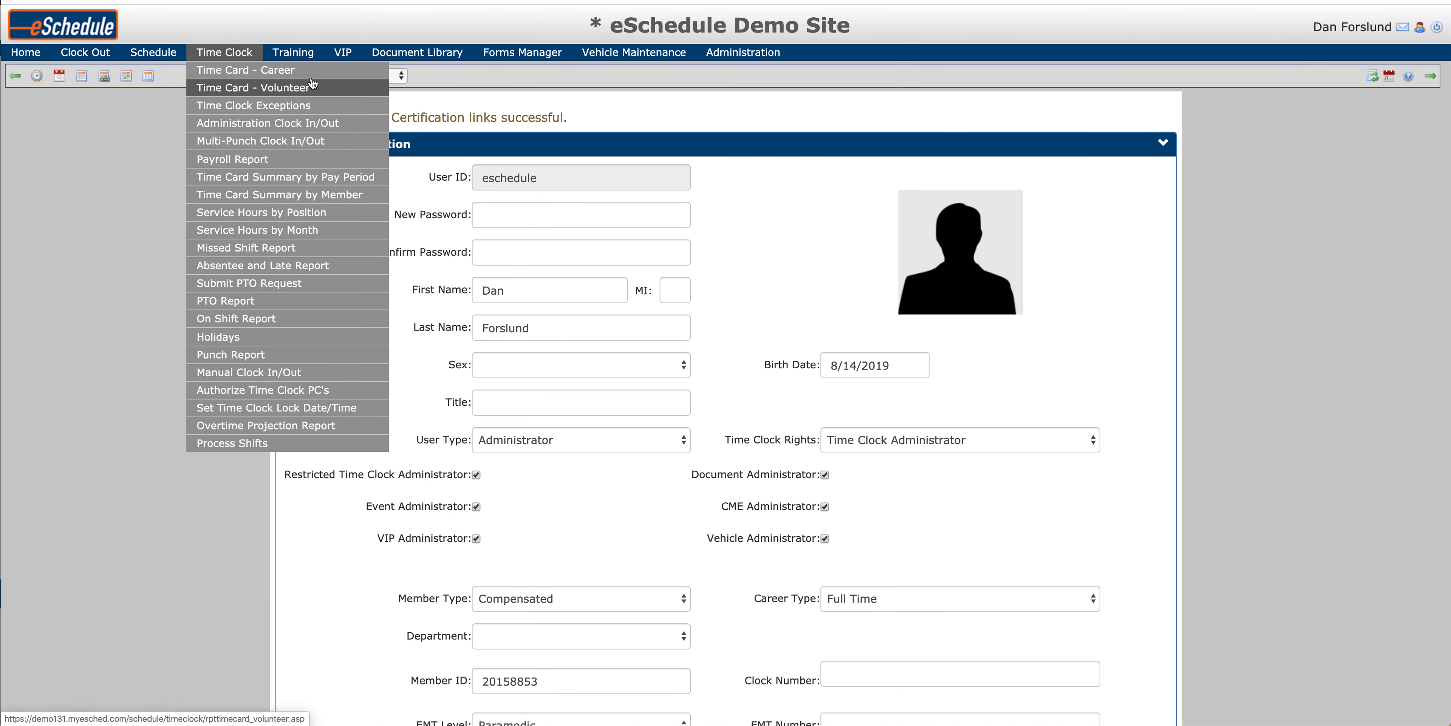
pyautogui.moveTo(293, 52)
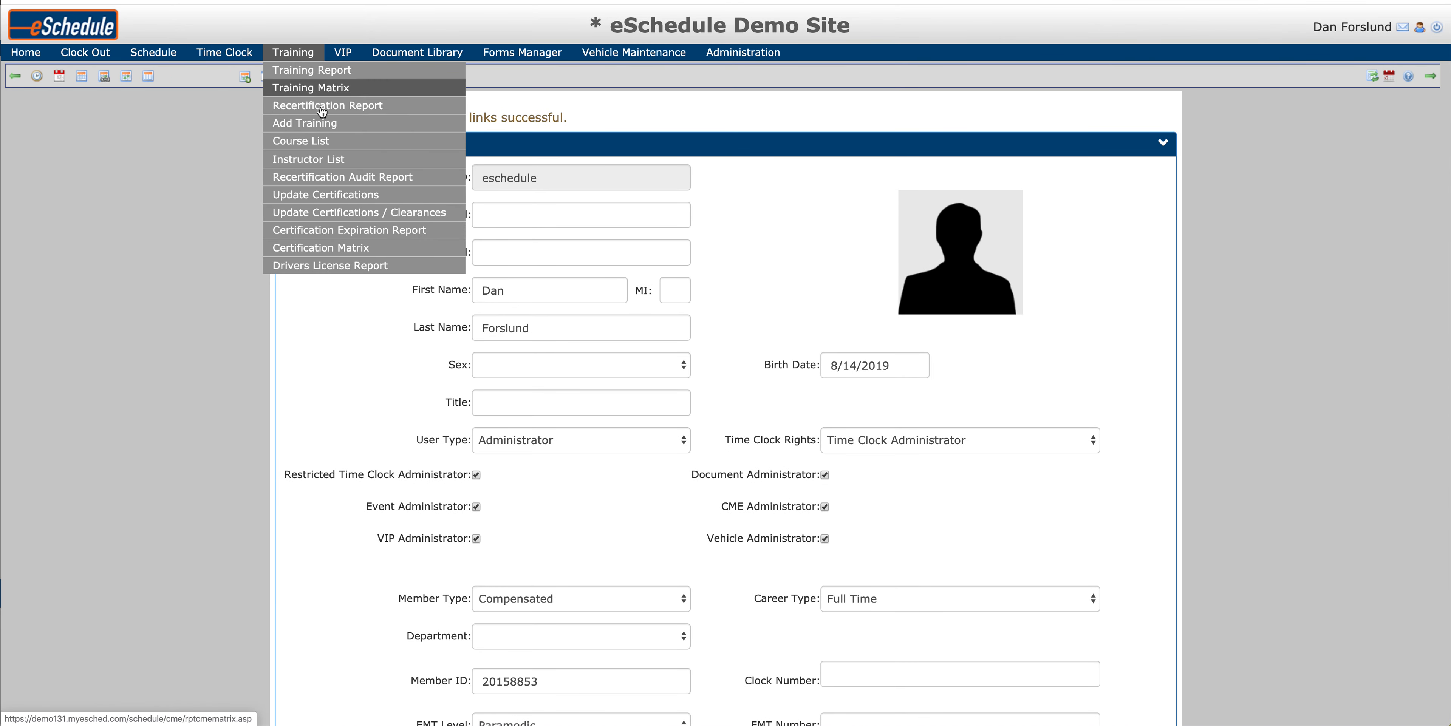
pyautogui.click(346, 231)
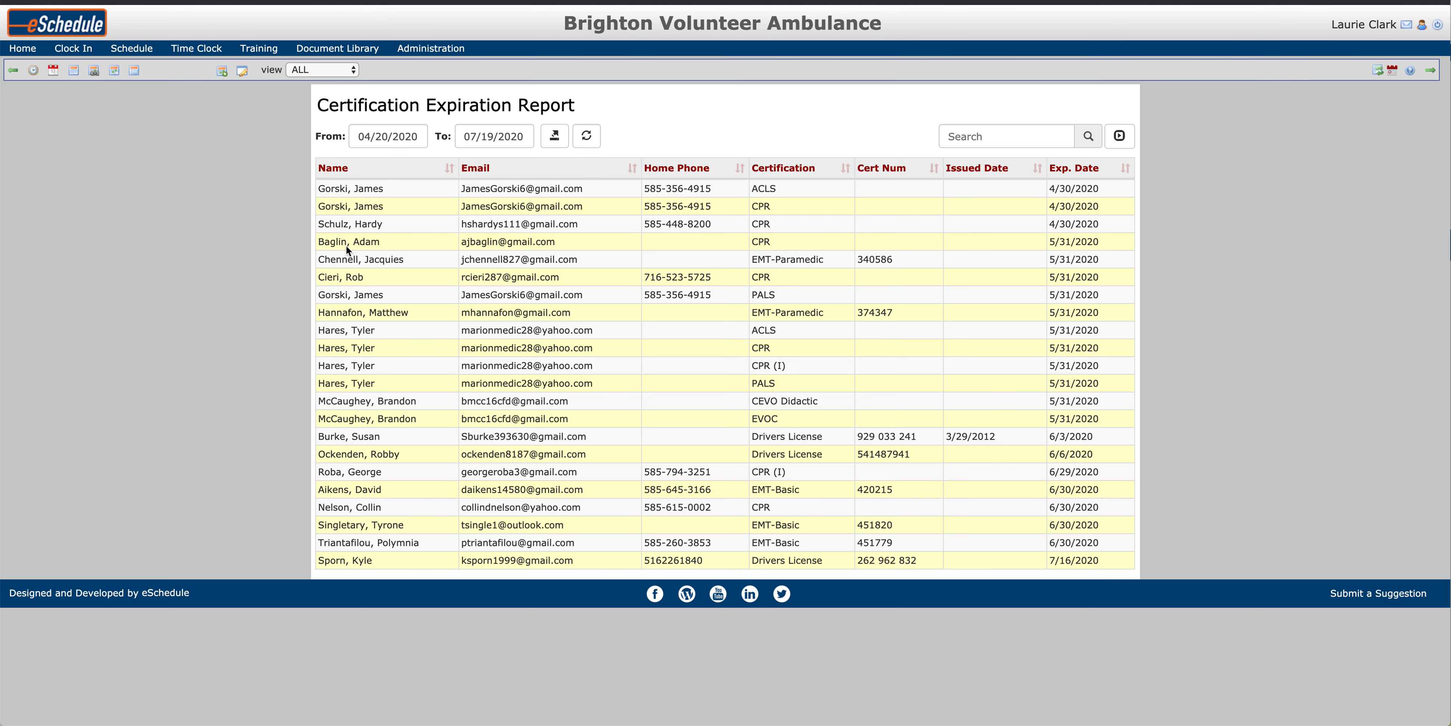
# Step: Expand the report's filter options, limit the expiring certifications to the BLS position for all active members, and refresh the report
pyautogui.click(1119, 145)
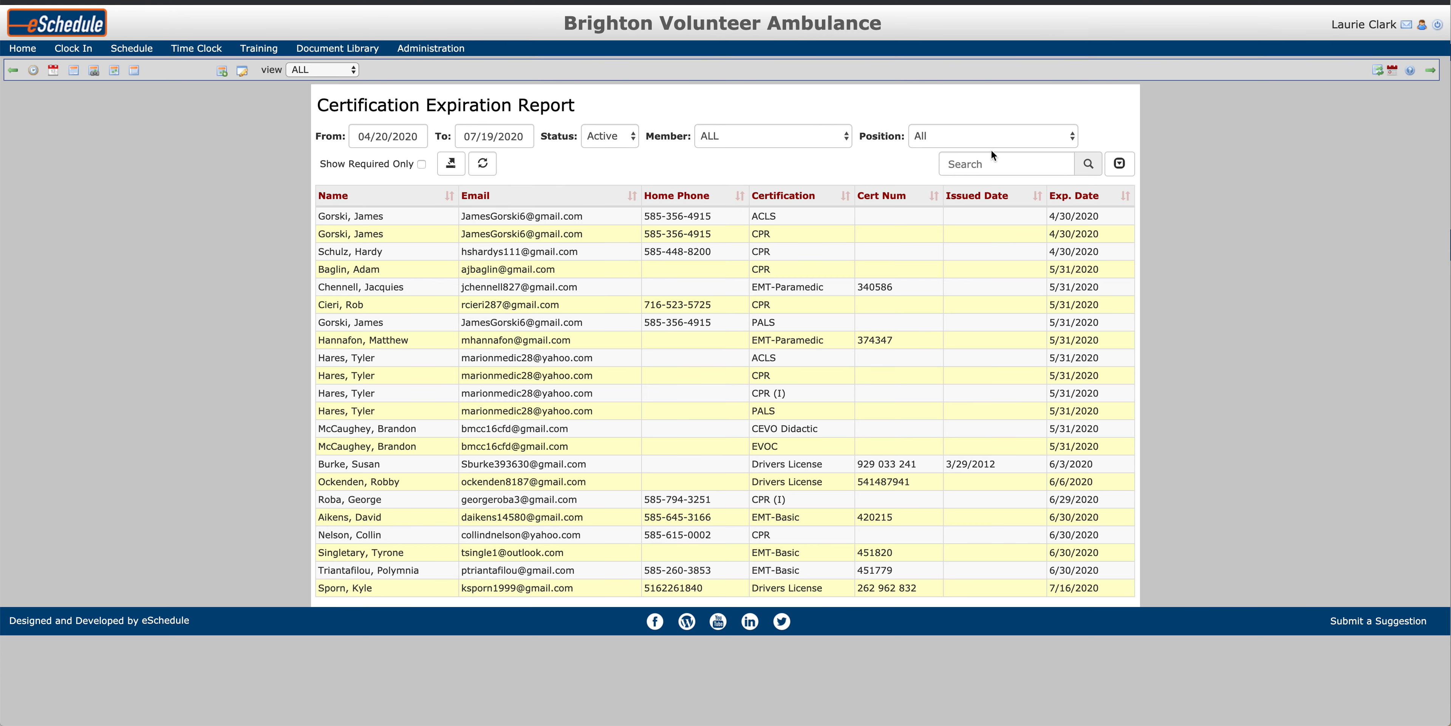
pyautogui.click(733, 136)
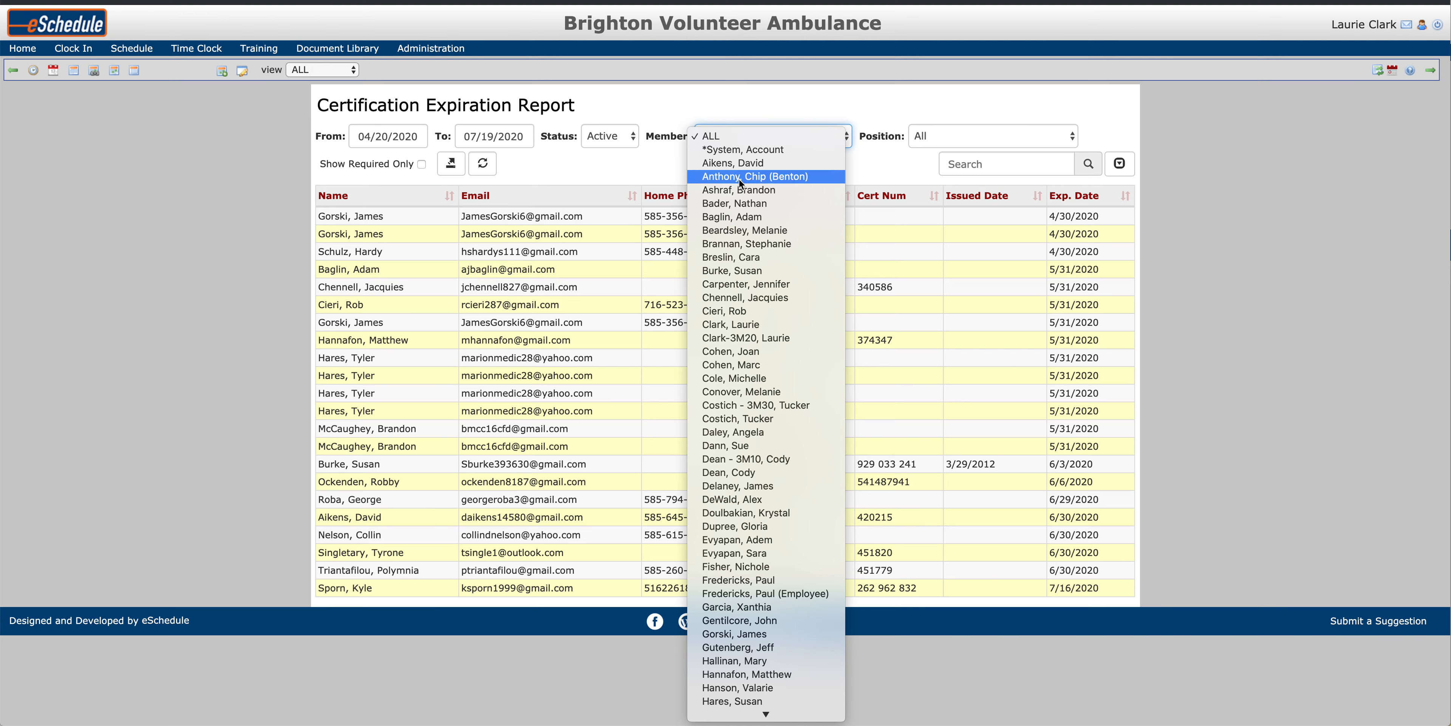
pyautogui.click(617, 145)
pyautogui.click(617, 142)
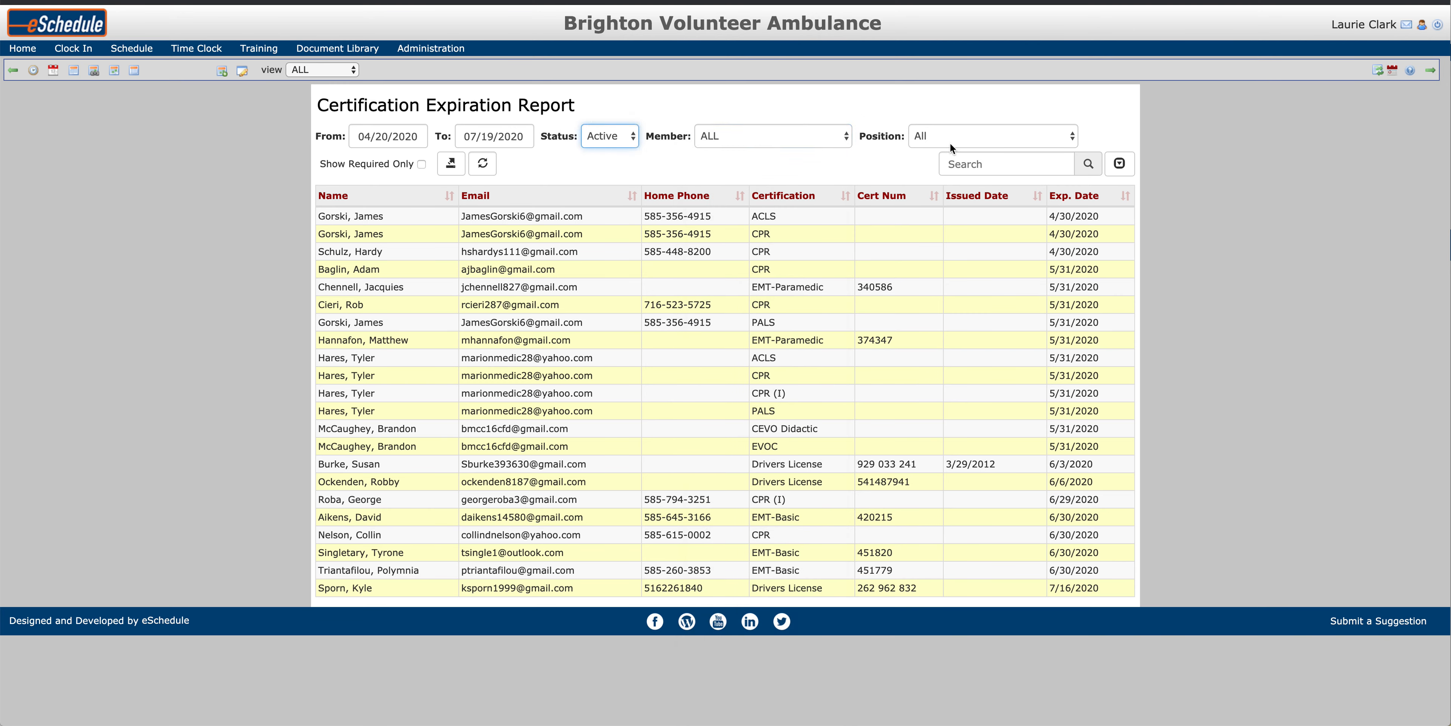
pyautogui.click(932, 140)
pyautogui.click(978, 217)
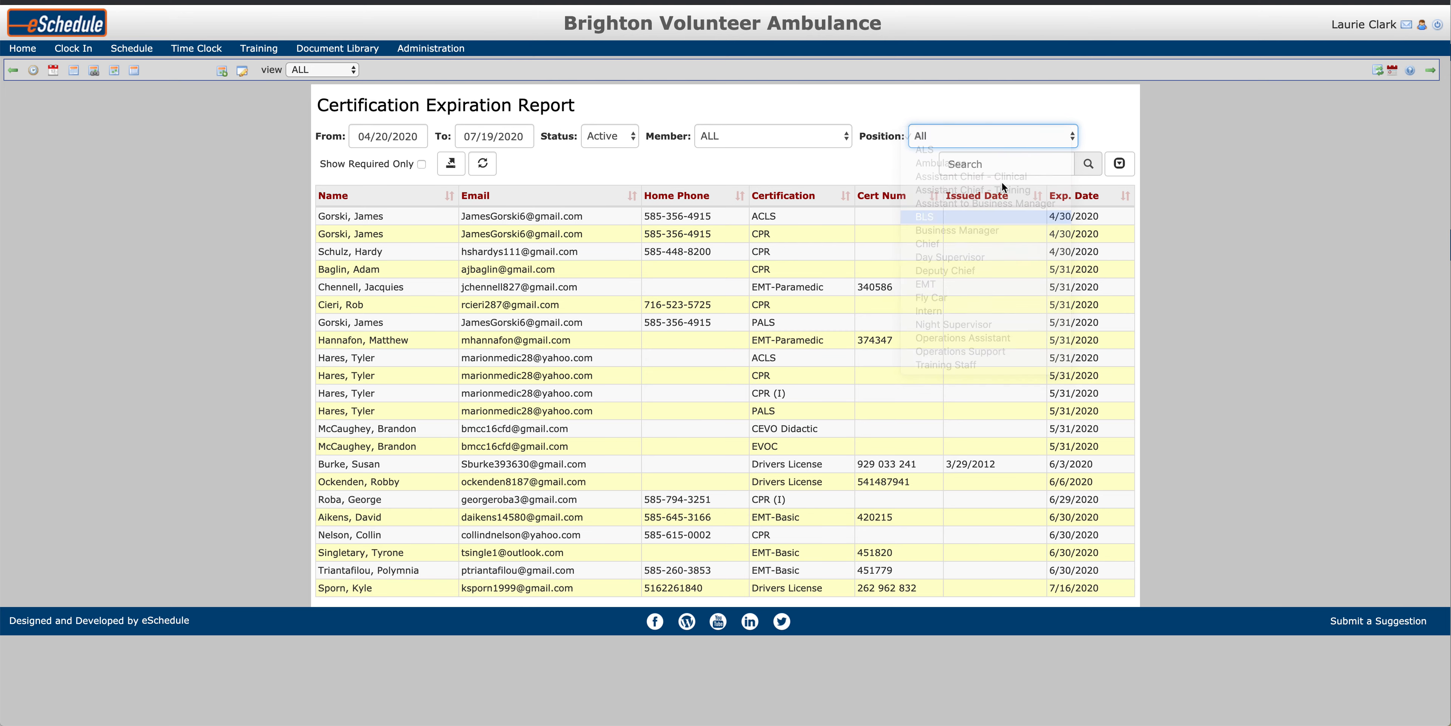
pyautogui.click(483, 164)
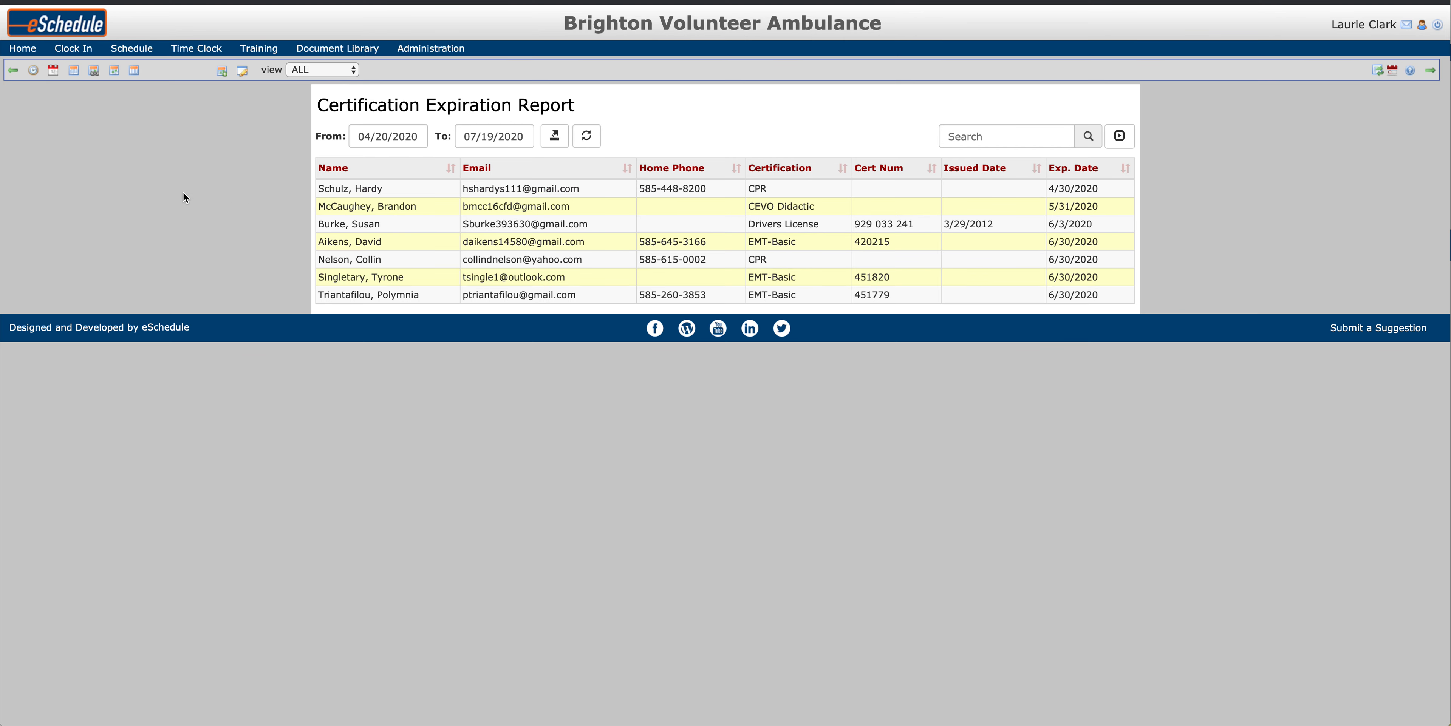
# Step: Open the Certification Matrix, review its filter options, and return to the matrix
pyautogui.moveTo(259, 48)
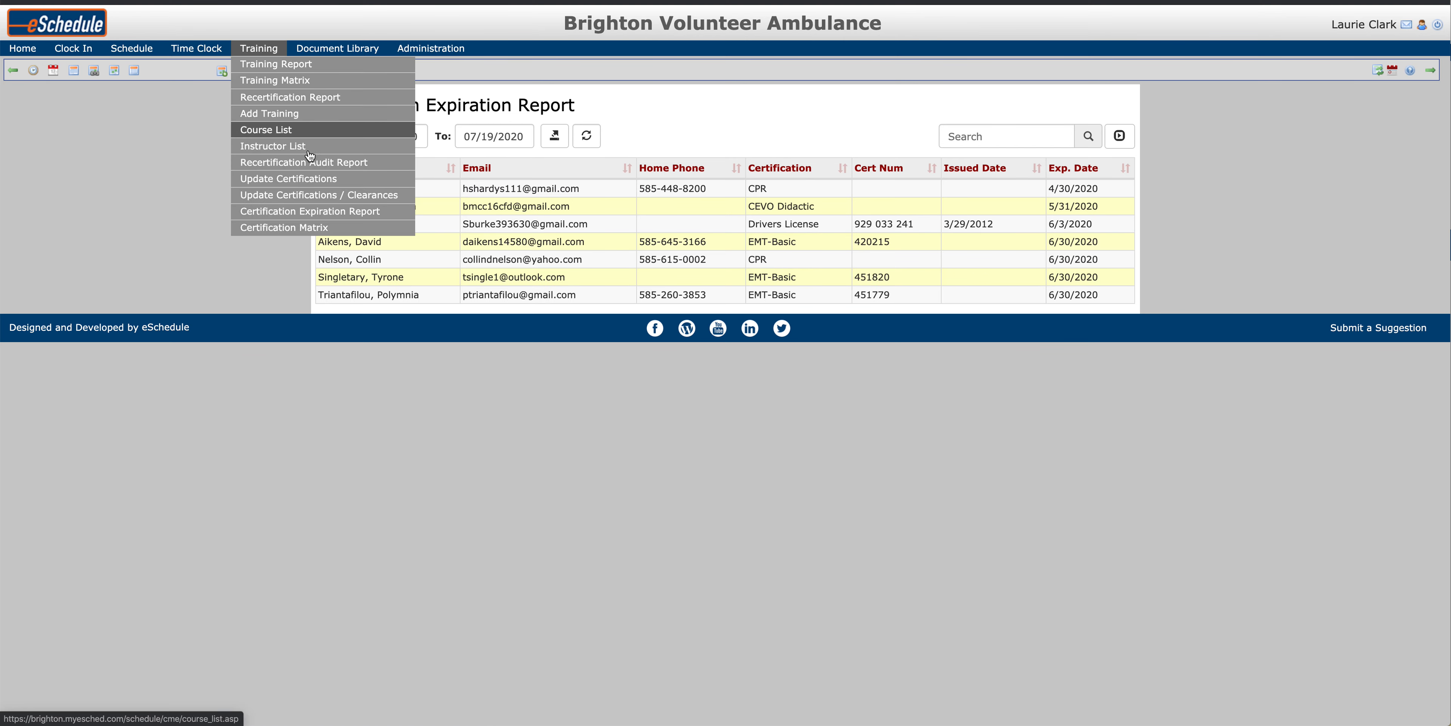
pyautogui.click(303, 228)
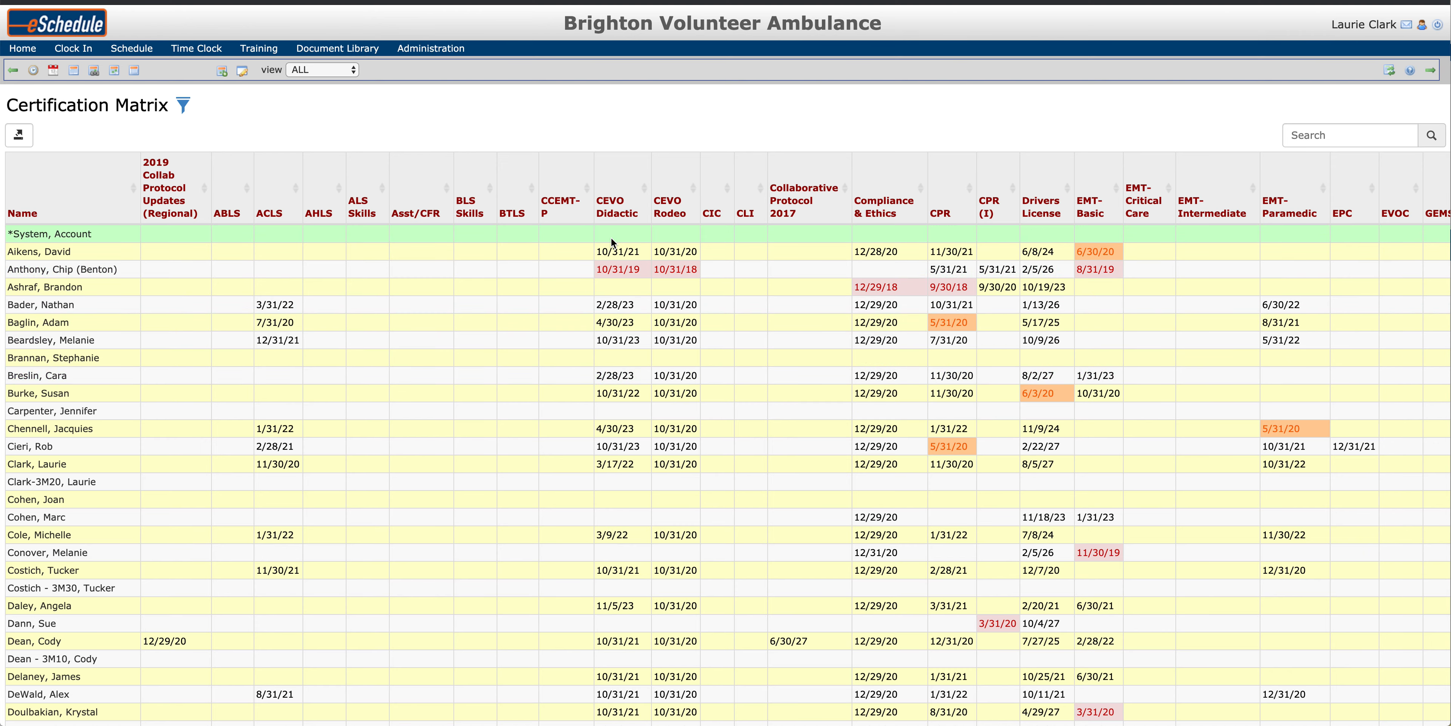
pyautogui.click(189, 109)
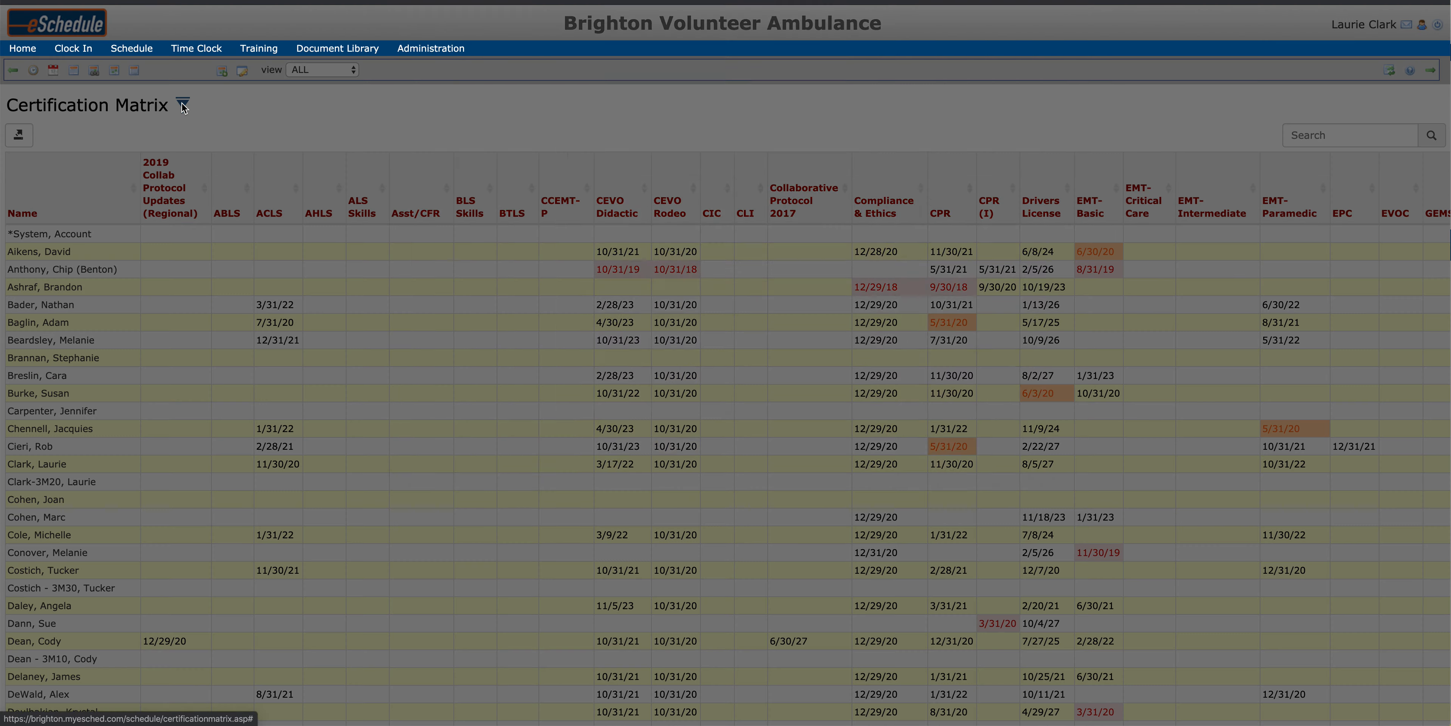
pyautogui.click(505, 79)
pyautogui.click(496, 84)
pyautogui.click(613, 82)
pyautogui.click(613, 80)
pyautogui.click(698, 77)
pyautogui.click(975, 193)
pyautogui.click(1009, 494)
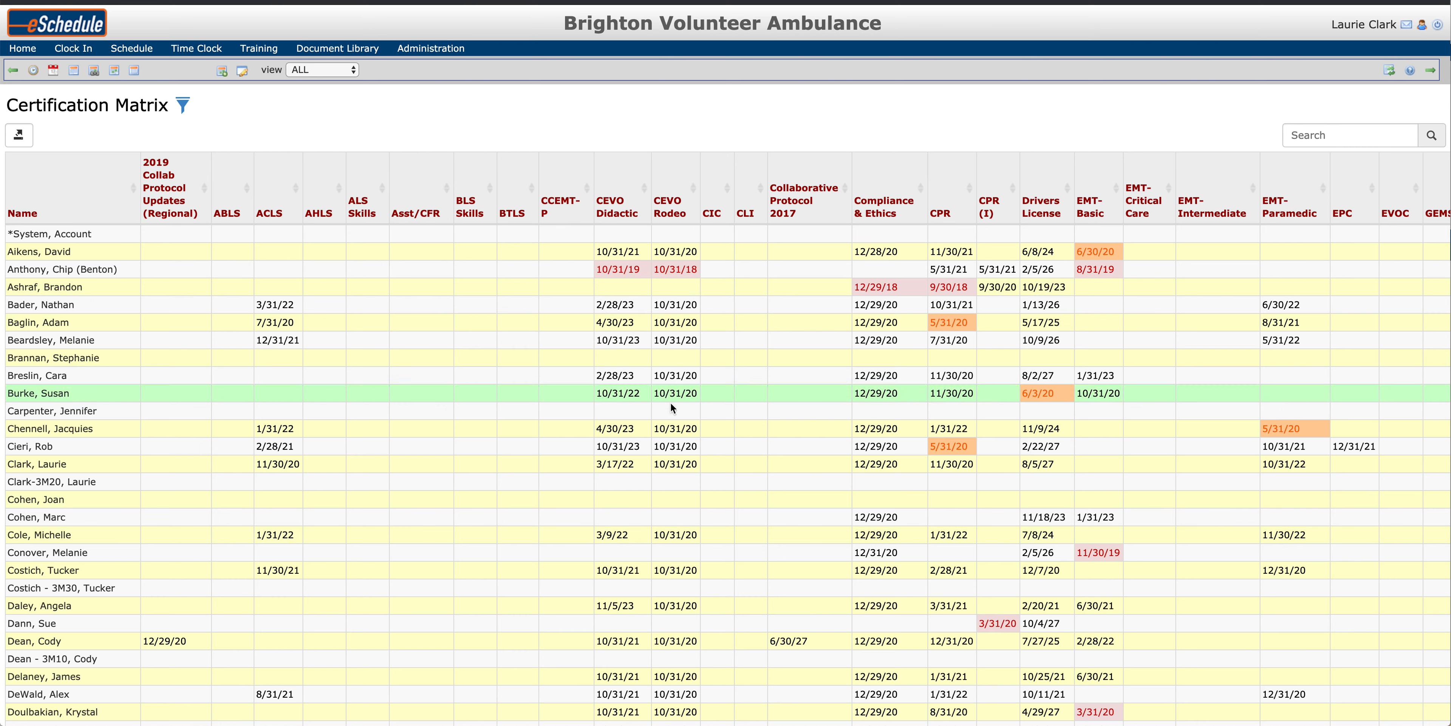